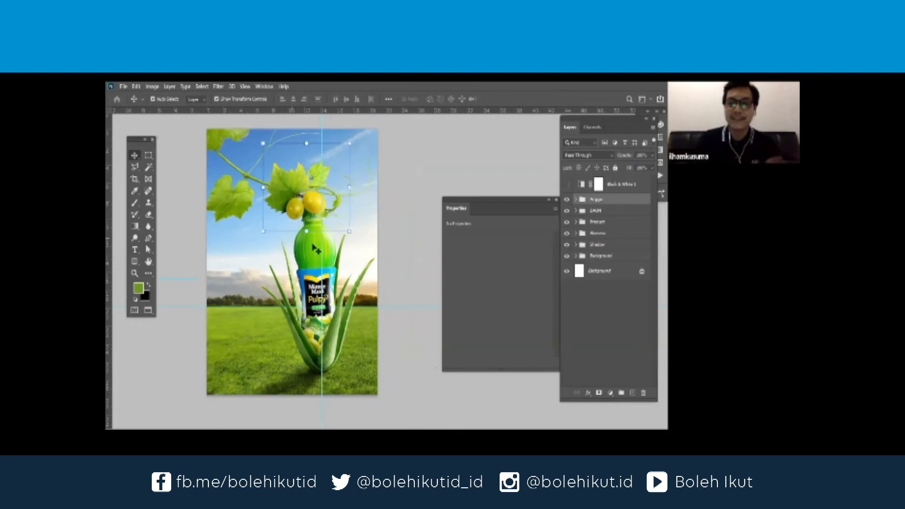
{"action": "scroll", "coordinate": [300, 256], "scroll_direction": "down", "scroll_amount": 1}
{"action": "scroll", "coordinate": [293, 263], "scroll_direction": "up", "scroll_amount": 2}
{"action": "left_click_drag", "start_coordinate": [290, 260], "coordinate": [296, 279]}
{"action": "scroll", "coordinate": [301, 247], "scroll_direction": "down", "scroll_amount": 1}
{"action": "scroll", "coordinate": [296, 279], "scroll_direction": "up", "scroll_amount": 1}
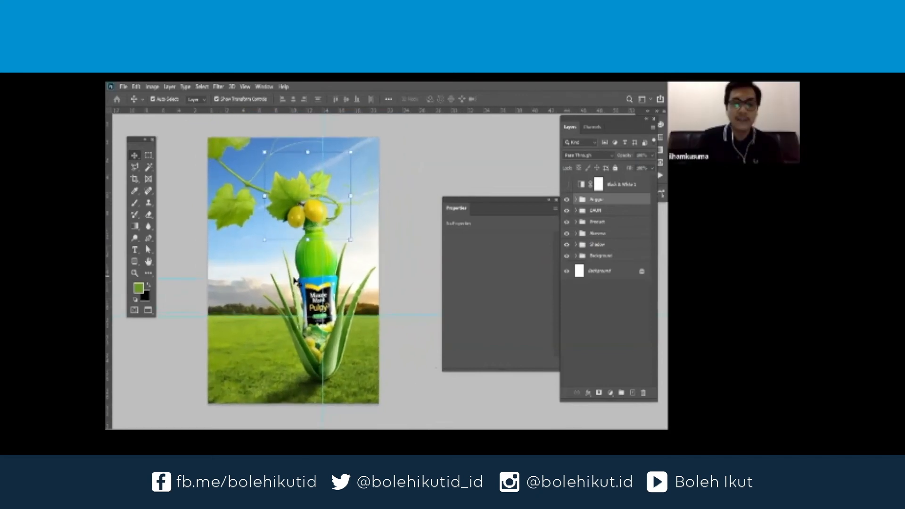
{"action": "scroll", "coordinate": [297, 279], "scroll_direction": "up", "scroll_amount": 1}
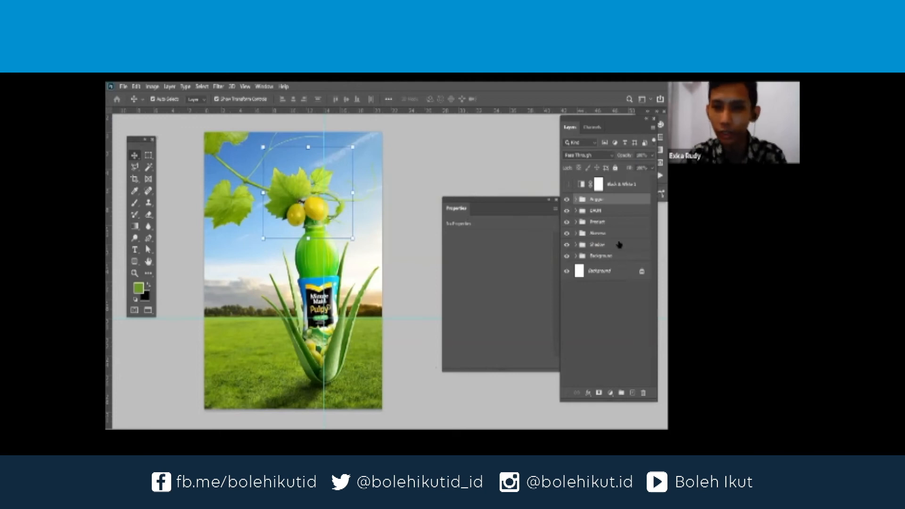
Add a pure red (ff0000) solid color fill layer above all other layers and set its blend mode to Luminosity
{"action": "left_click", "coordinate": [610, 394]}
{"action": "left_click", "coordinate": [591, 311]}
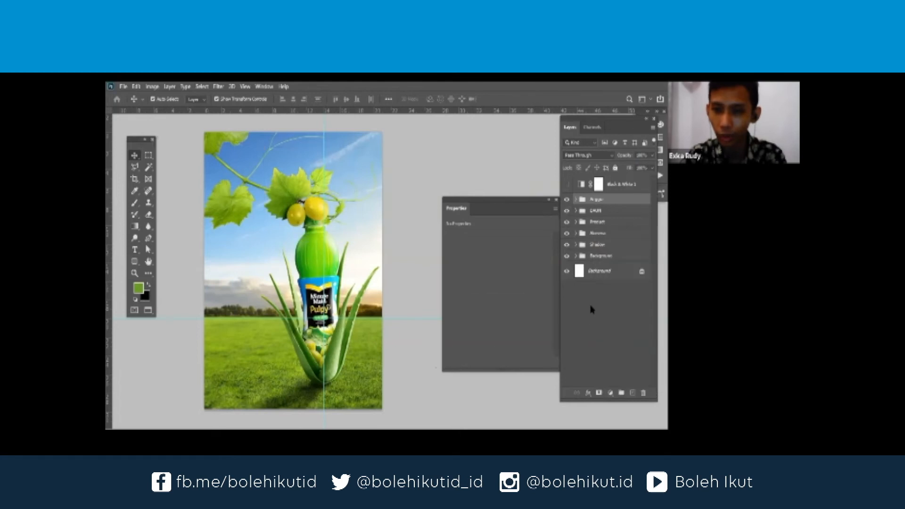
{"action": "left_click", "coordinate": [592, 310]}
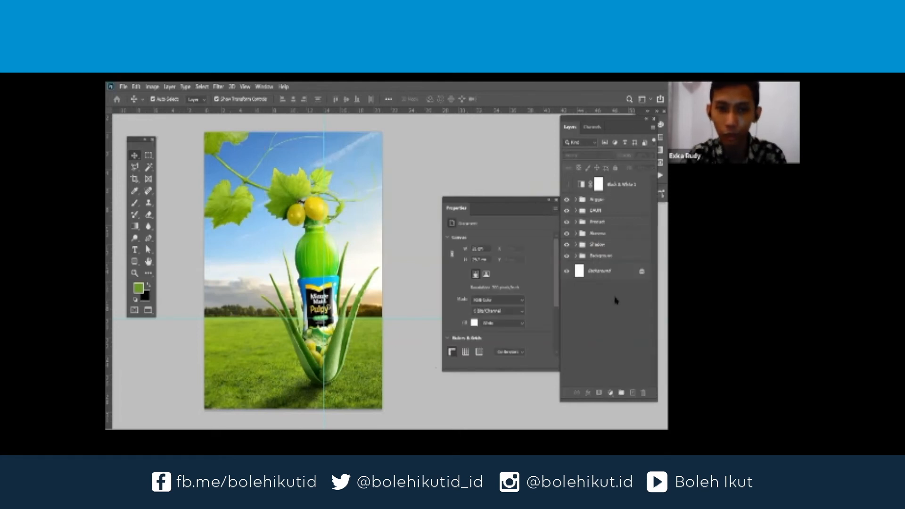
{"action": "left_click", "coordinate": [612, 395]}
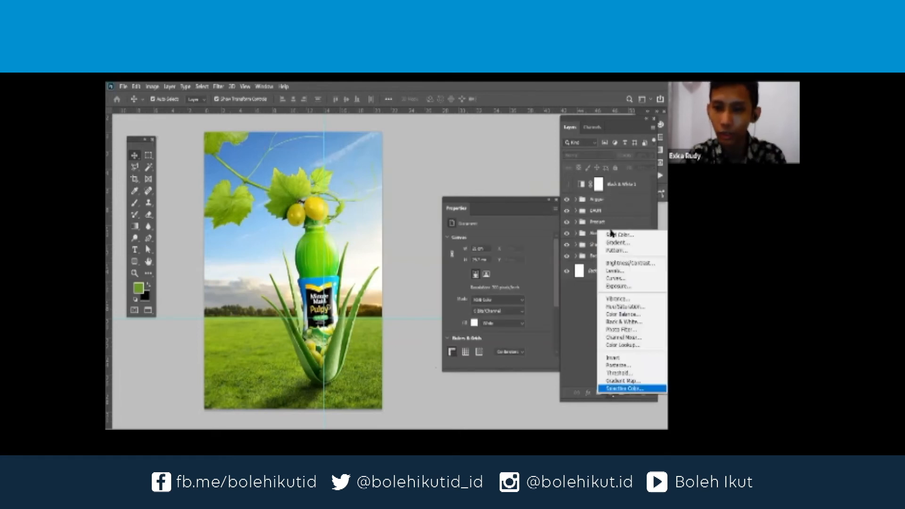
{"action": "left_click", "coordinate": [621, 235]}
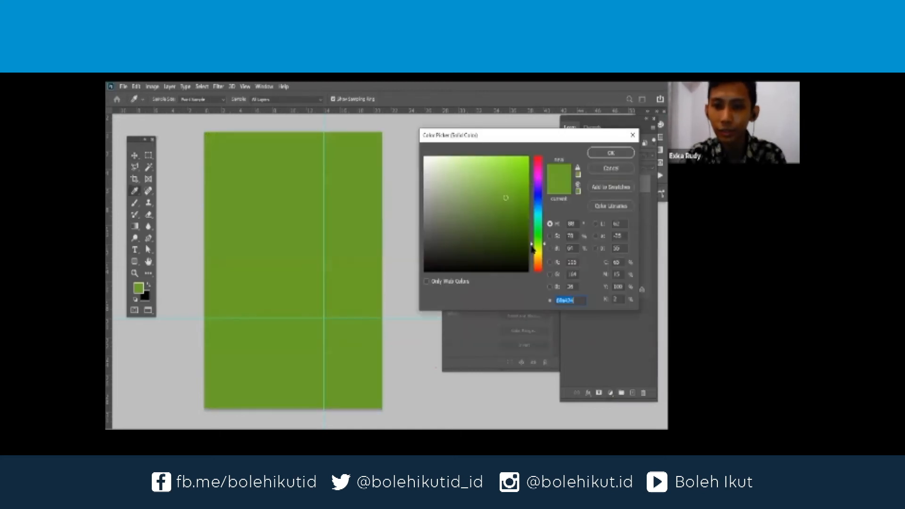
{"action": "left_click", "coordinate": [537, 271]}
{"action": "left_click", "coordinate": [528, 157]}
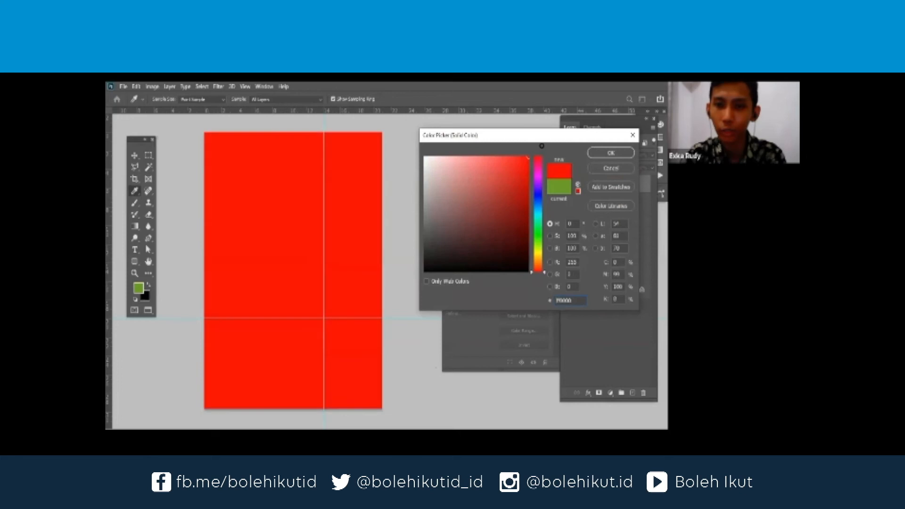
{"action": "left_click", "coordinate": [605, 156]}
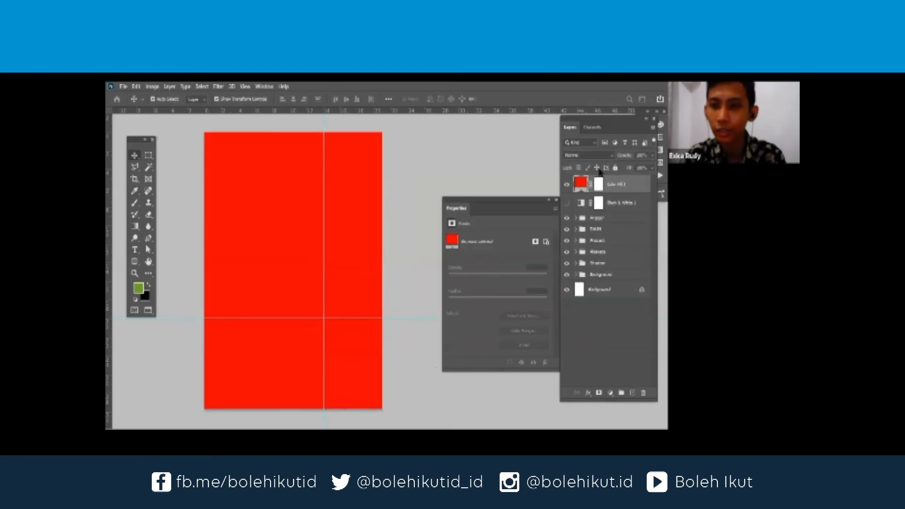
{"action": "left_click", "coordinate": [602, 156]}
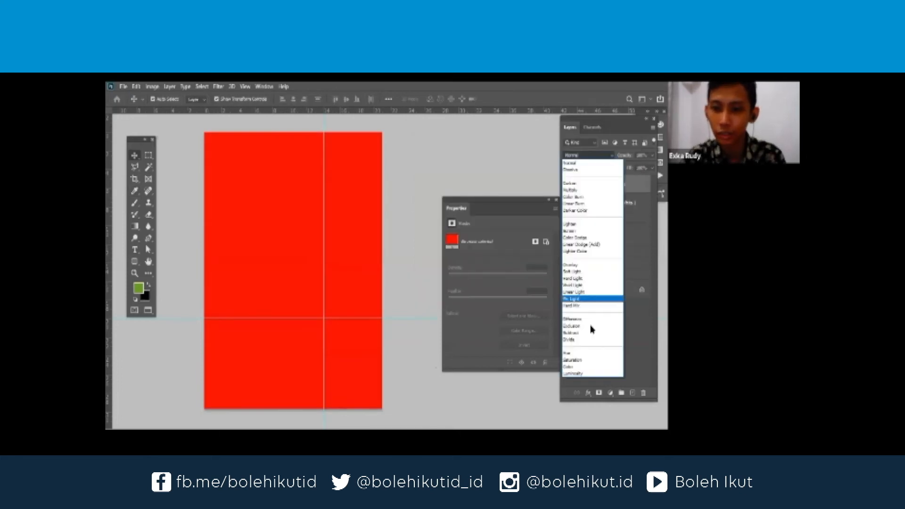
{"action": "left_click", "coordinate": [583, 374]}
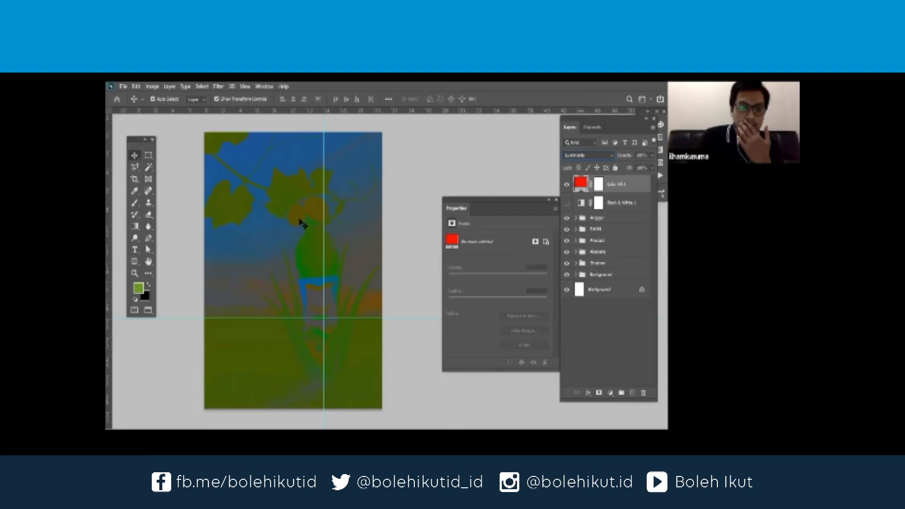
Add a Hue/Saturation adjustment layer above the uppermost Curves layer inside the aloe vera group
{"action": "scroll", "coordinate": [323, 210], "scroll_direction": "up", "scroll_amount": 3}
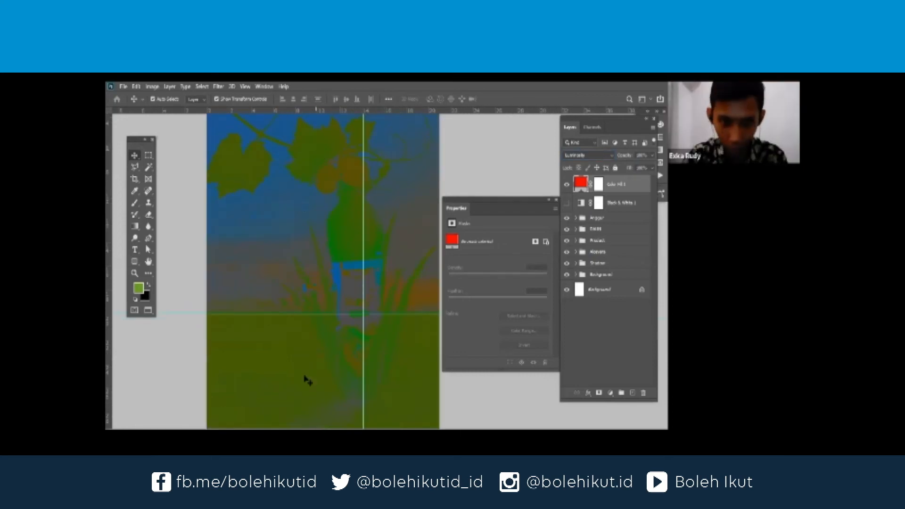
{"action": "scroll", "coordinate": [319, 359], "scroll_direction": "up", "scroll_amount": 3}
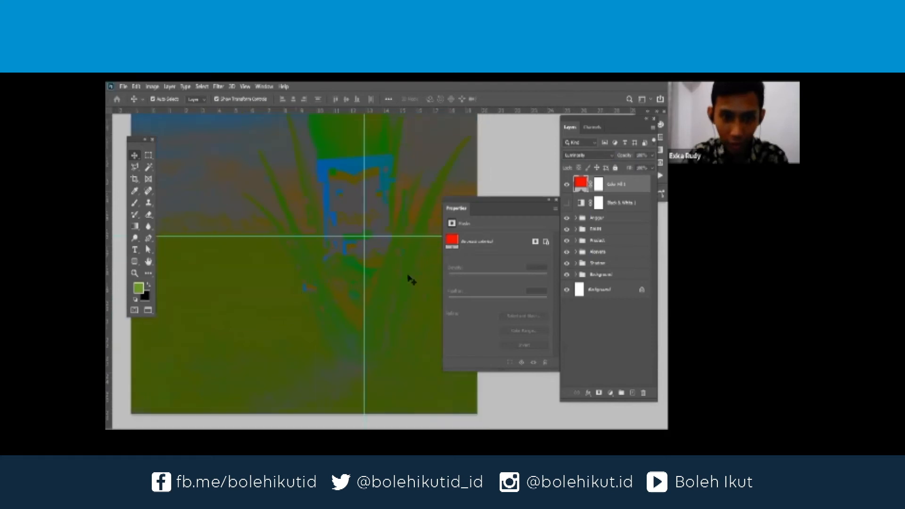
{"action": "scroll", "coordinate": [370, 278], "scroll_direction": "up", "scroll_amount": 2}
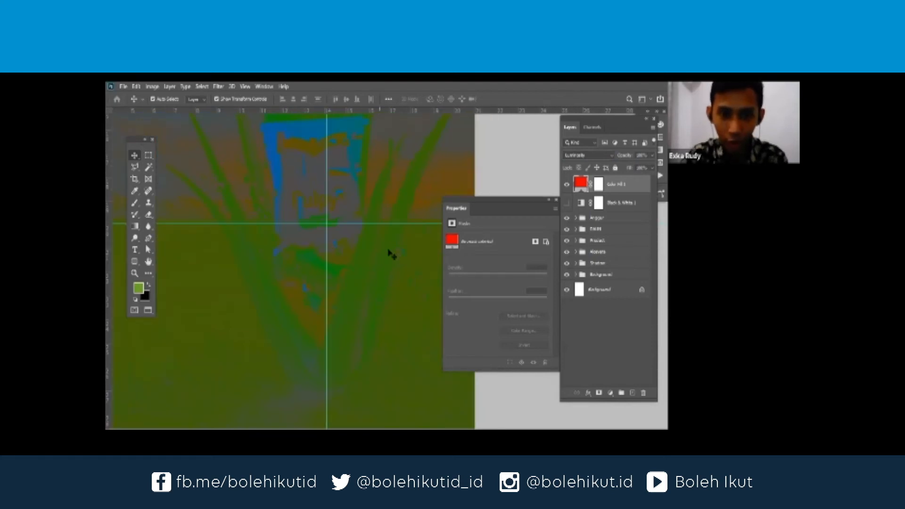
{"action": "scroll", "coordinate": [396, 254], "scroll_direction": "up", "scroll_amount": 2}
{"action": "left_click_drag", "start_coordinate": [356, 271], "coordinate": [380, 255]}
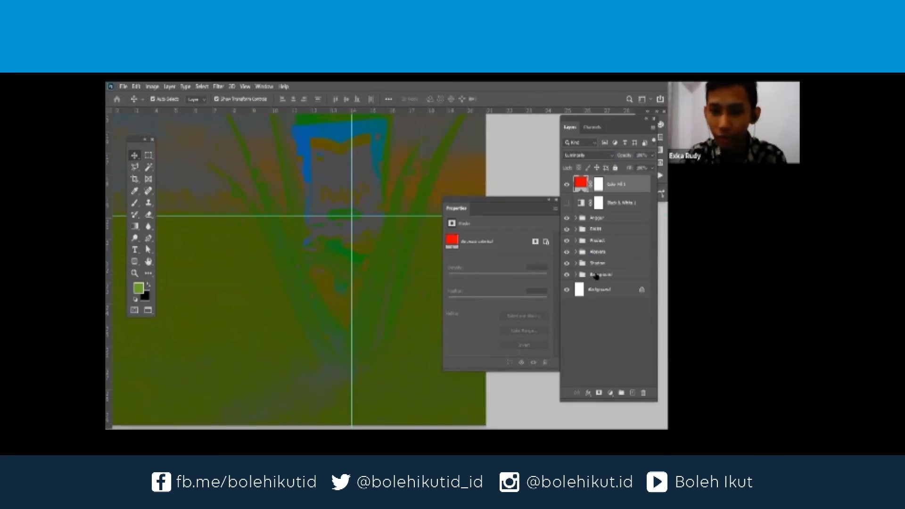
{"action": "left_click", "coordinate": [595, 253]}
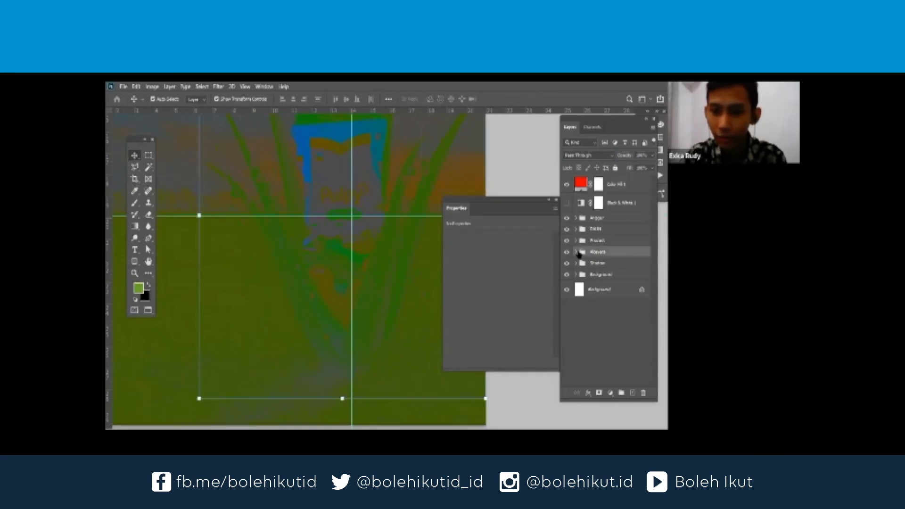
{"action": "left_click", "coordinate": [576, 251]}
{"action": "left_click", "coordinate": [627, 274]}
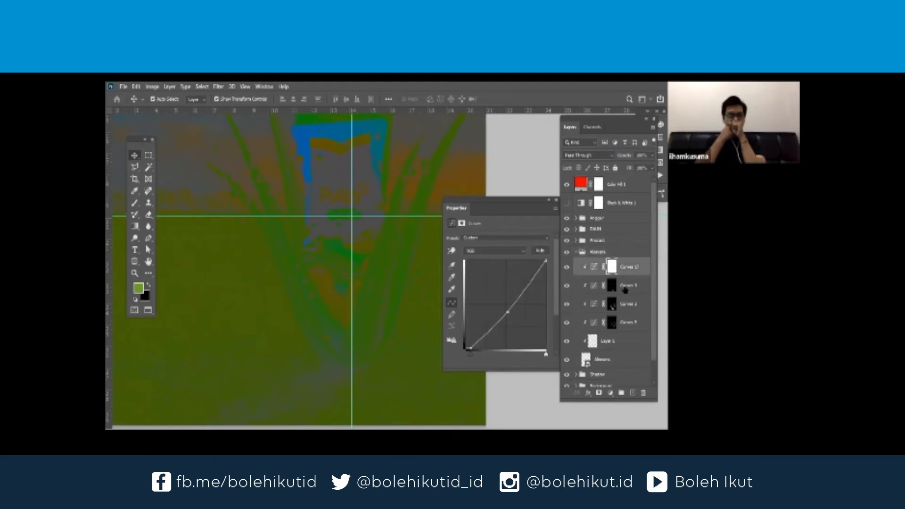
{"action": "left_click", "coordinate": [611, 393]}
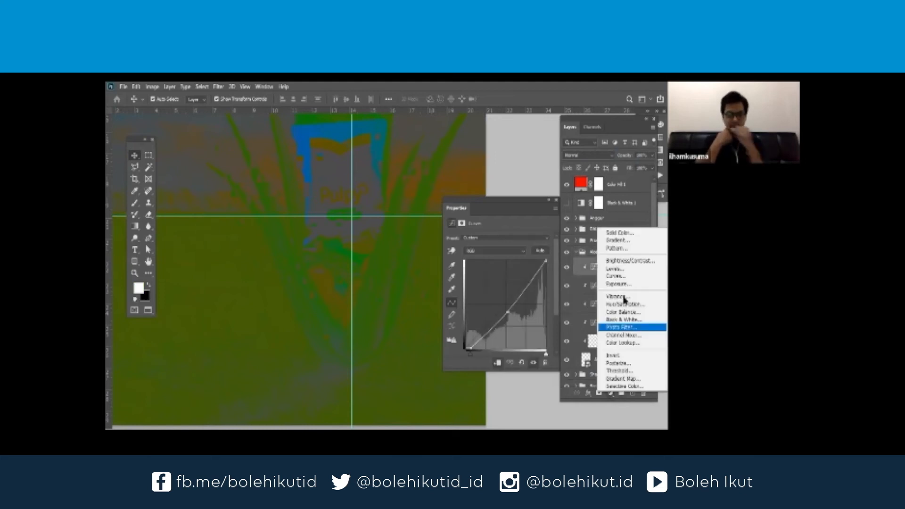
{"action": "left_click", "coordinate": [622, 305]}
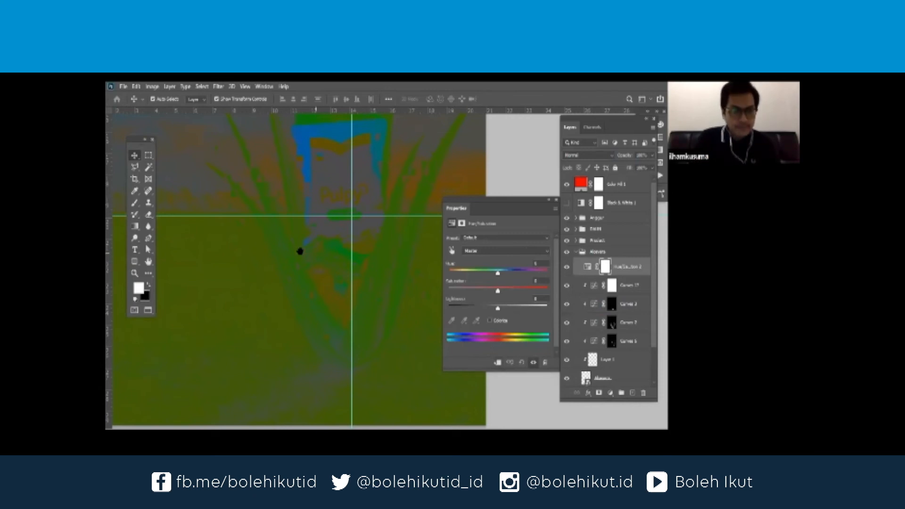
Shift the Hue/Saturation layer's hue slightly into negative values and lower its saturation a little
{"action": "left_click_drag", "start_coordinate": [498, 273], "coordinate": [493, 274]}
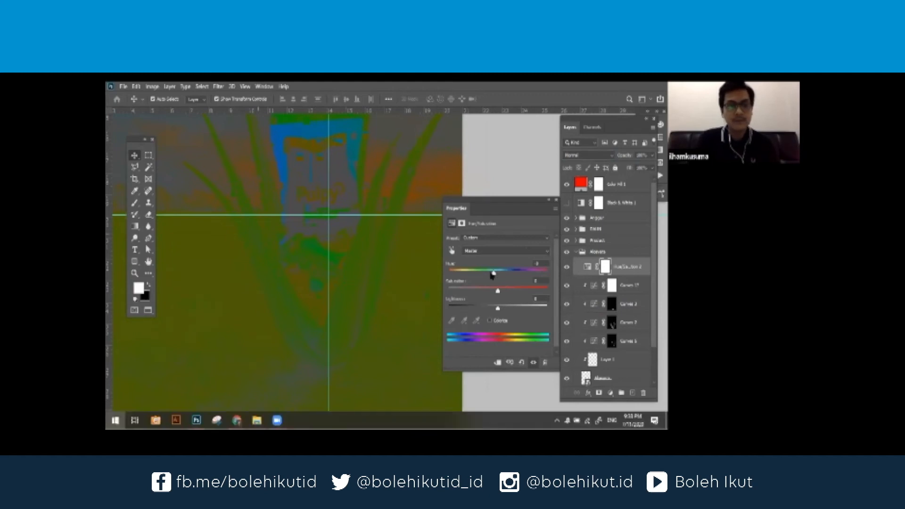
{"action": "left_click_drag", "start_coordinate": [491, 274], "coordinate": [495, 293]}
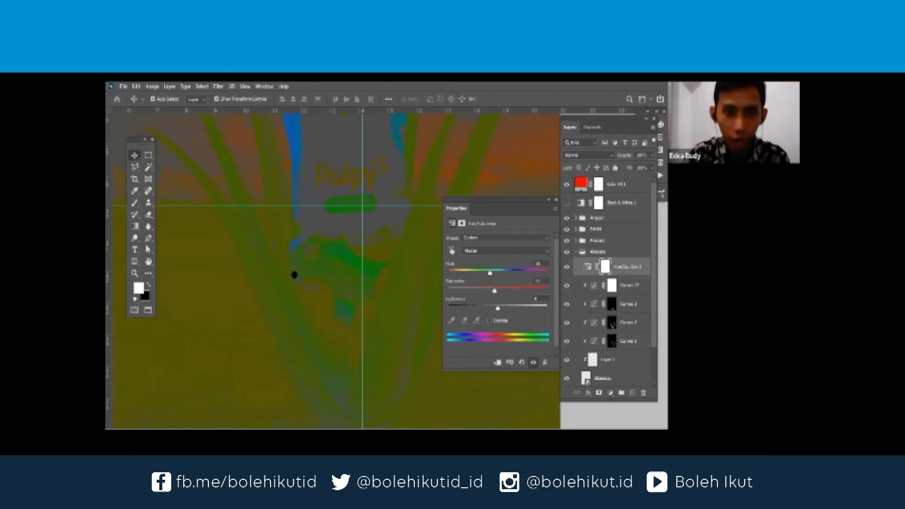
{"action": "scroll", "coordinate": [313, 266], "scroll_direction": "down", "scroll_amount": 4}
{"action": "left_click_drag", "start_coordinate": [313, 266], "coordinate": [368, 256]}
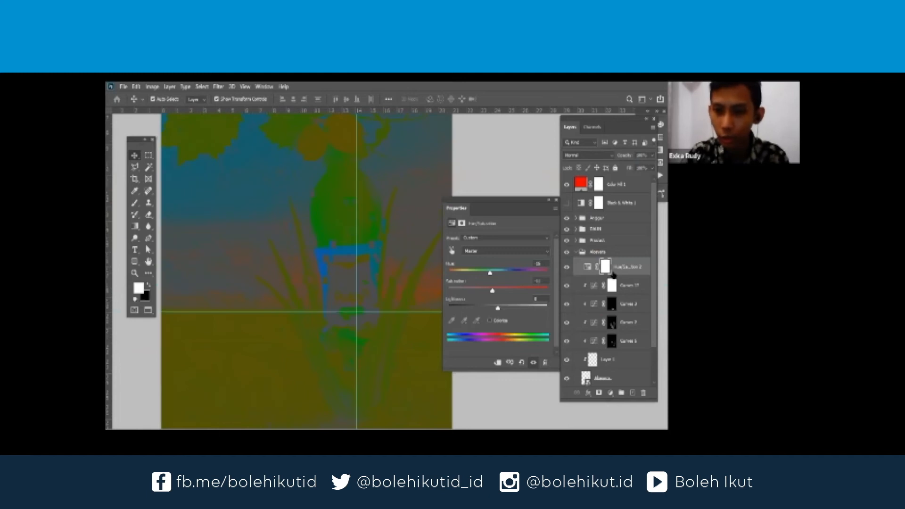
Hide the red color fill layer and inspect the aloe leaves and grass in their real colors
{"action": "left_click", "coordinate": [567, 184]}
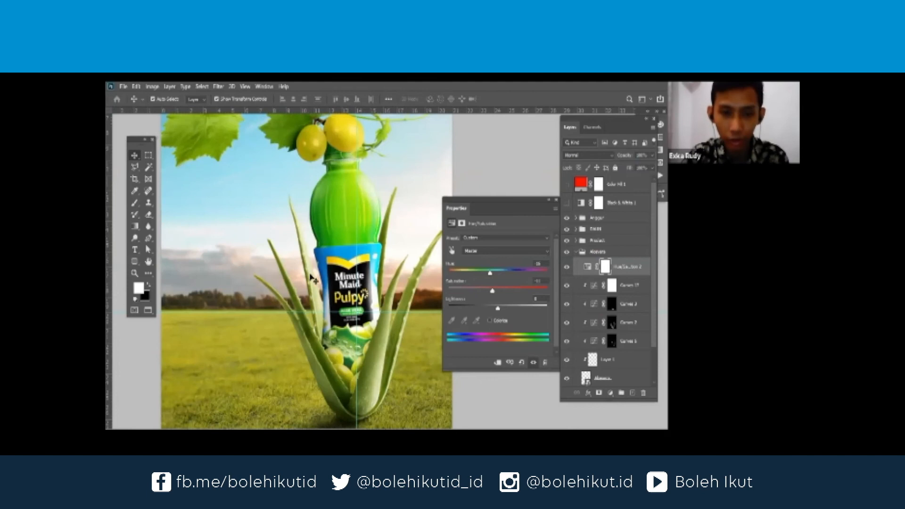
{"action": "scroll", "coordinate": [314, 278], "scroll_direction": "down", "scroll_amount": 5}
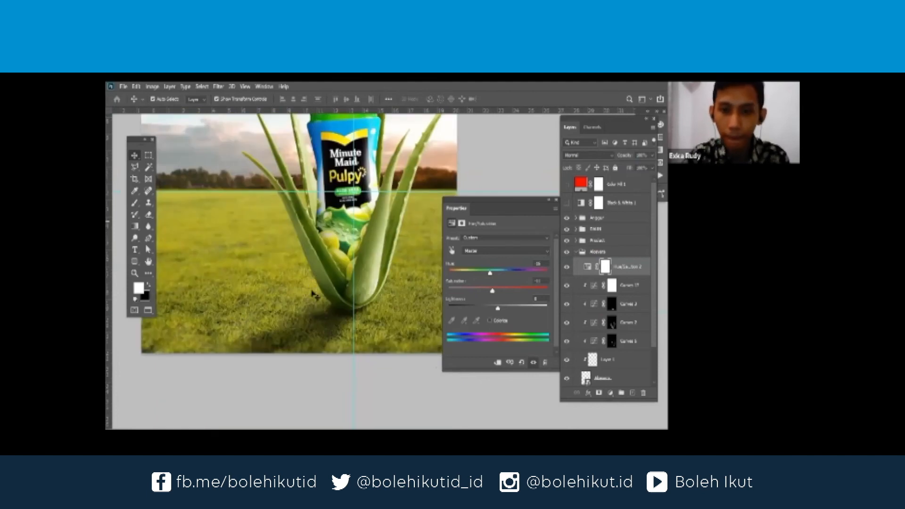
{"action": "scroll", "coordinate": [315, 296], "scroll_direction": "up", "scroll_amount": 2}
{"action": "scroll", "coordinate": [307, 330], "scroll_direction": "down", "scroll_amount": 1}
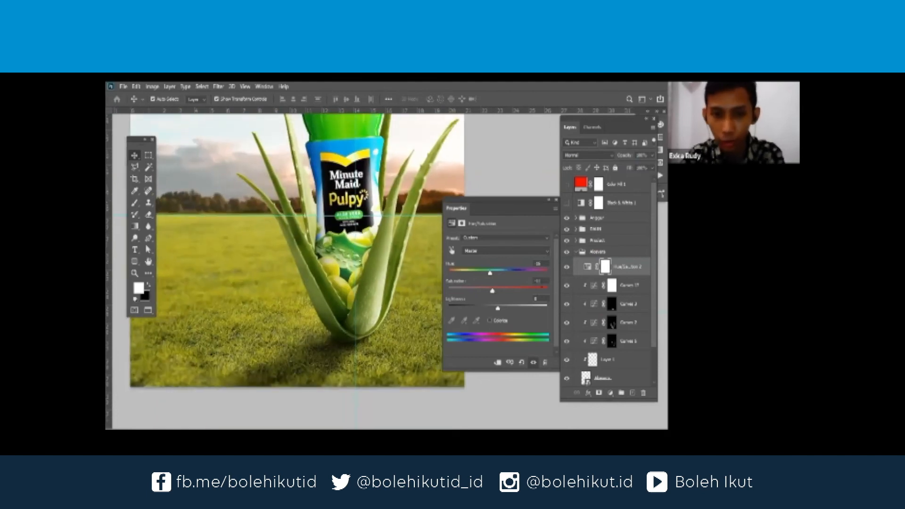
Fine-tune the Hue/Saturation layer by raising its saturation slightly and its hue by a few units
{"action": "scroll", "coordinate": [544, 285], "scroll_direction": "up", "scroll_amount": 3}
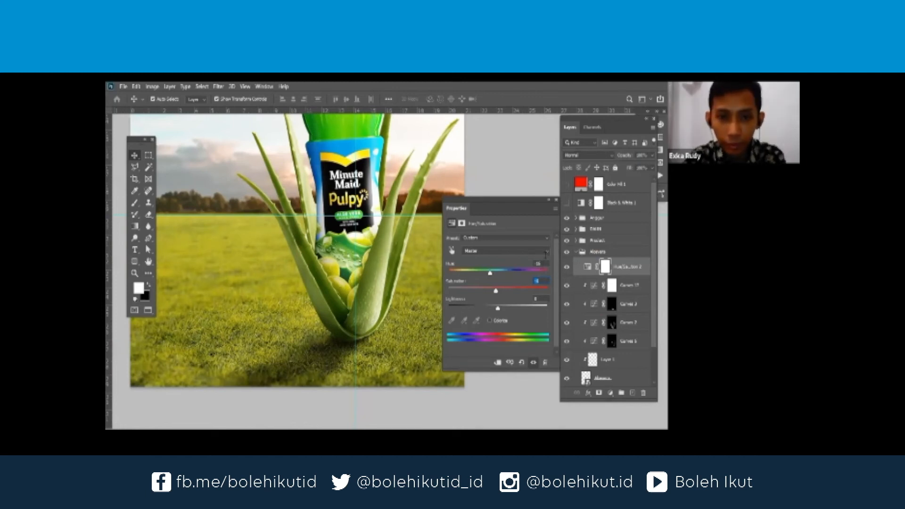
{"action": "key", "text": "shift+Tab"}
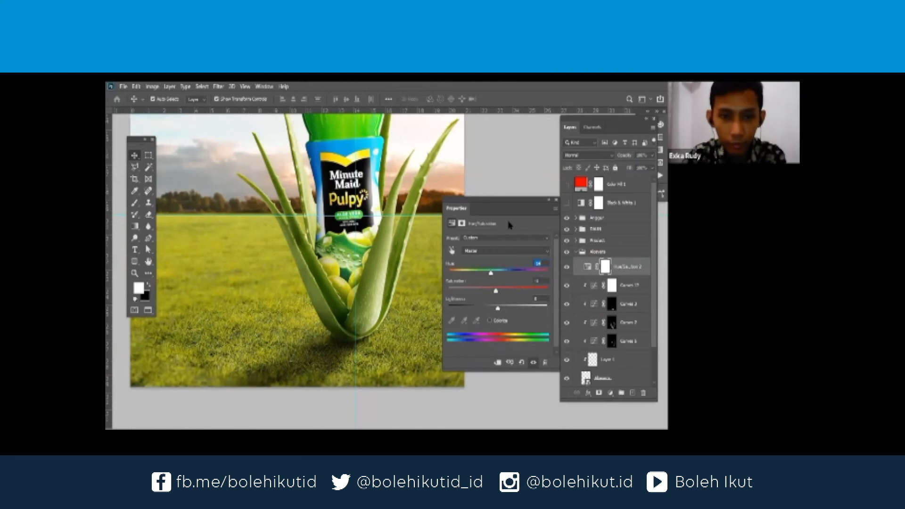
{"action": "key", "text": "Up"}
{"action": "key", "text": "Up"}
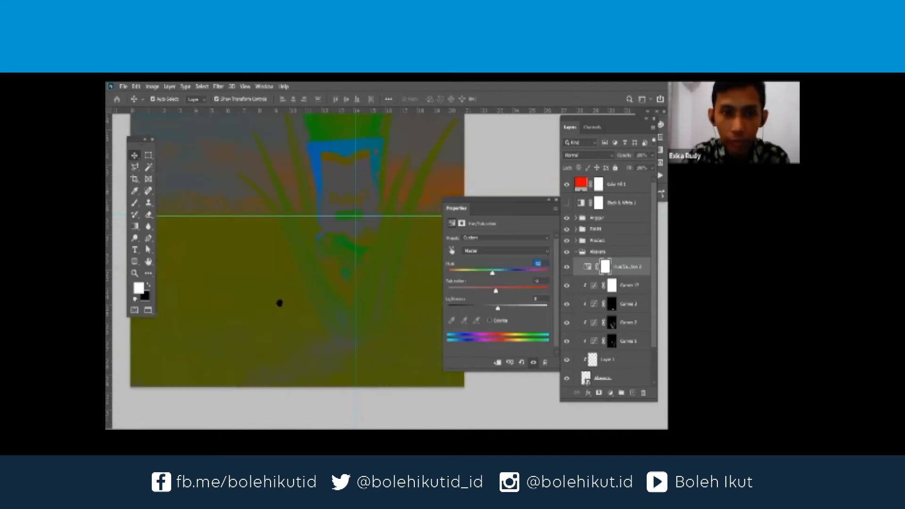
With the red fill layer shown, examine how the hues of grapes, leaves, bottle, aloe and background match across the composition
{"action": "scroll", "coordinate": [280, 304], "scroll_direction": "down", "scroll_amount": 2}
{"action": "left_click_drag", "start_coordinate": [302, 200], "coordinate": [302, 280]}
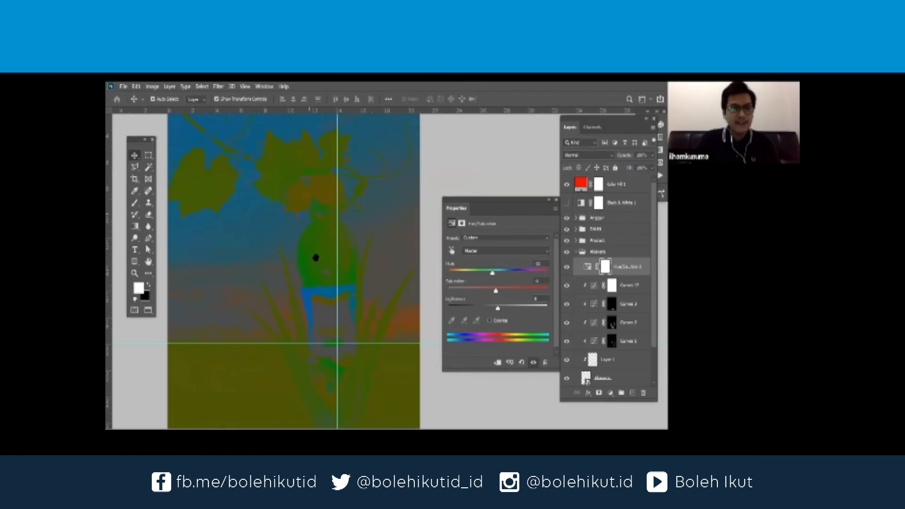
{"action": "scroll", "coordinate": [311, 255], "scroll_direction": "up", "scroll_amount": 2}
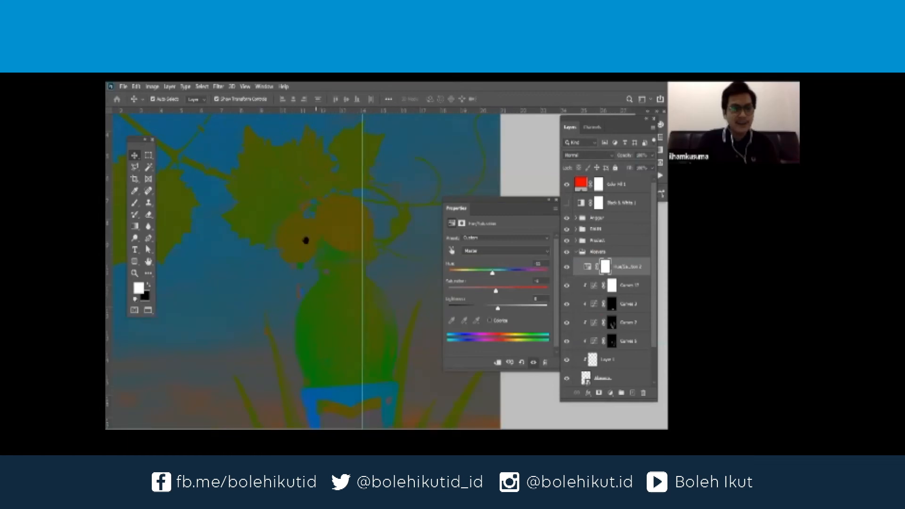
{"action": "left_click_drag", "start_coordinate": [306, 240], "coordinate": [318, 228]}
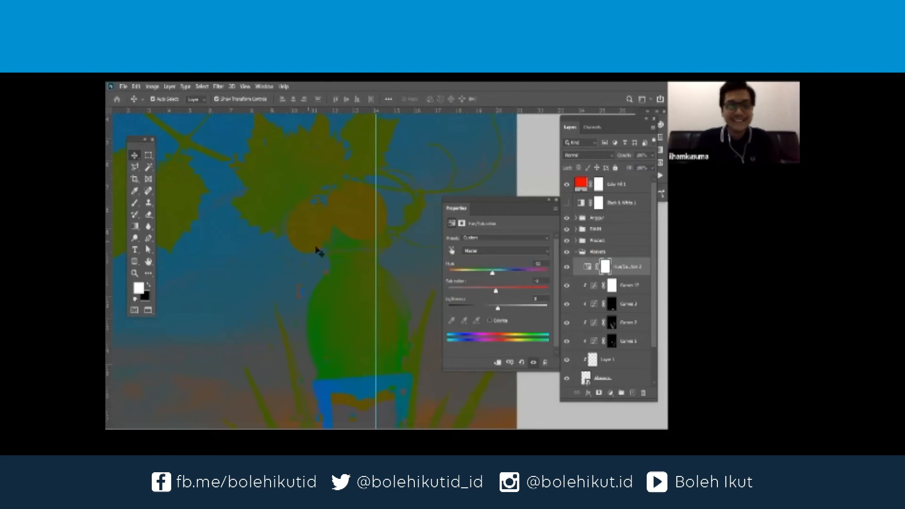
{"action": "scroll", "coordinate": [317, 241], "scroll_direction": "down", "scroll_amount": 1}
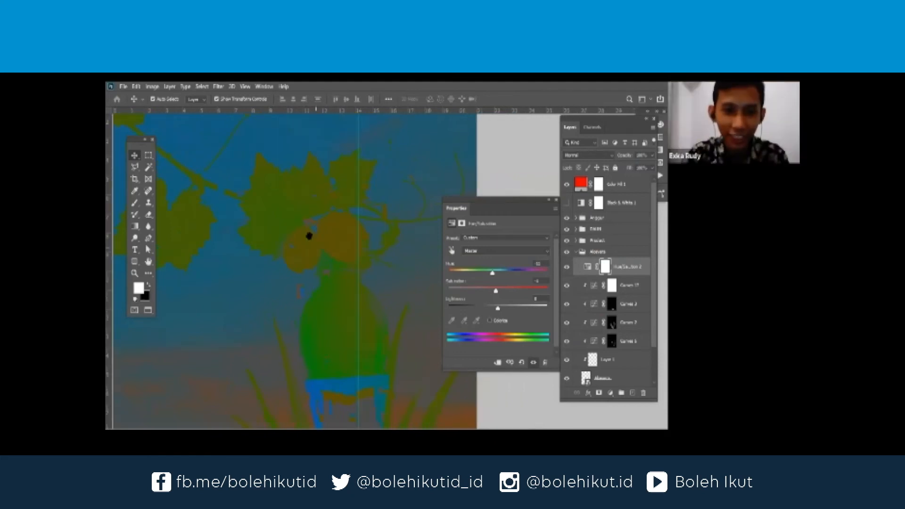
{"action": "scroll", "coordinate": [309, 236], "scroll_direction": "down", "scroll_amount": 1}
{"action": "scroll", "coordinate": [314, 257], "scroll_direction": "down", "scroll_amount": 1}
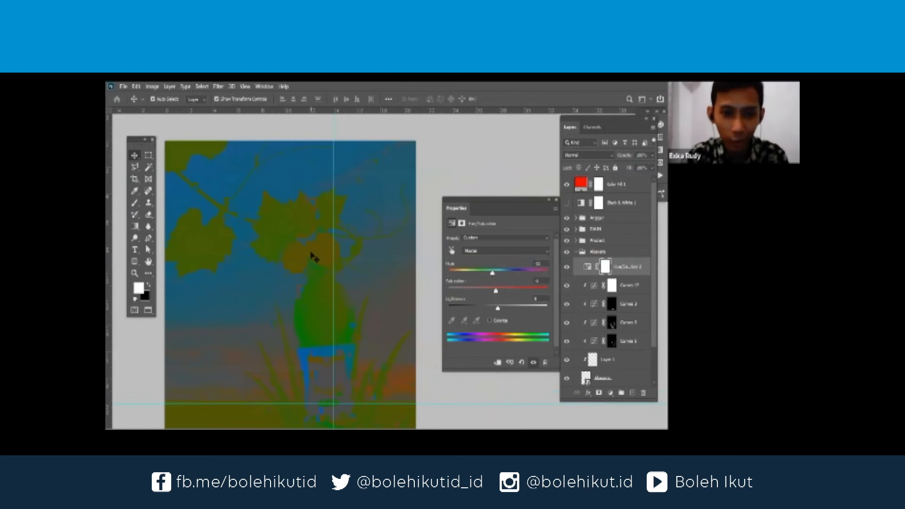
{"action": "scroll", "coordinate": [282, 259], "scroll_direction": "up", "scroll_amount": 1}
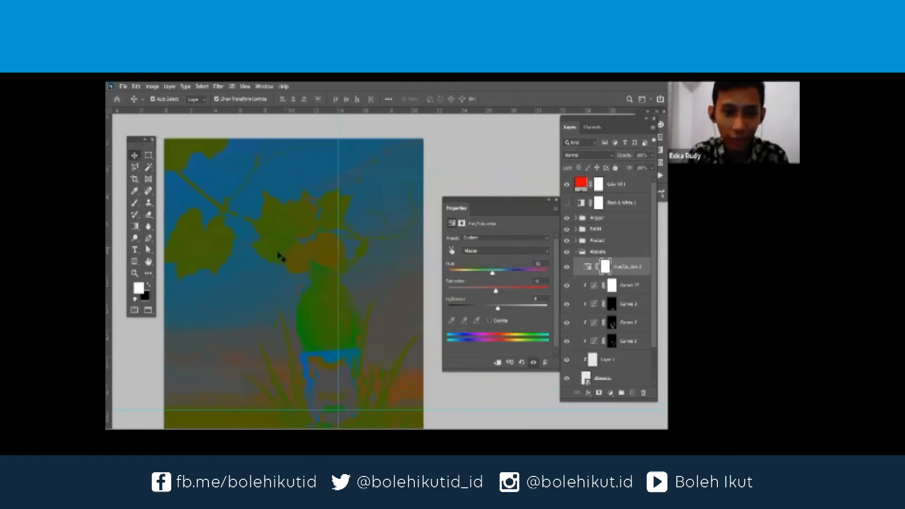
{"action": "scroll", "coordinate": [283, 245], "scroll_direction": "up", "scroll_amount": 1}
{"action": "scroll", "coordinate": [282, 205], "scroll_direction": "down", "scroll_amount": 1}
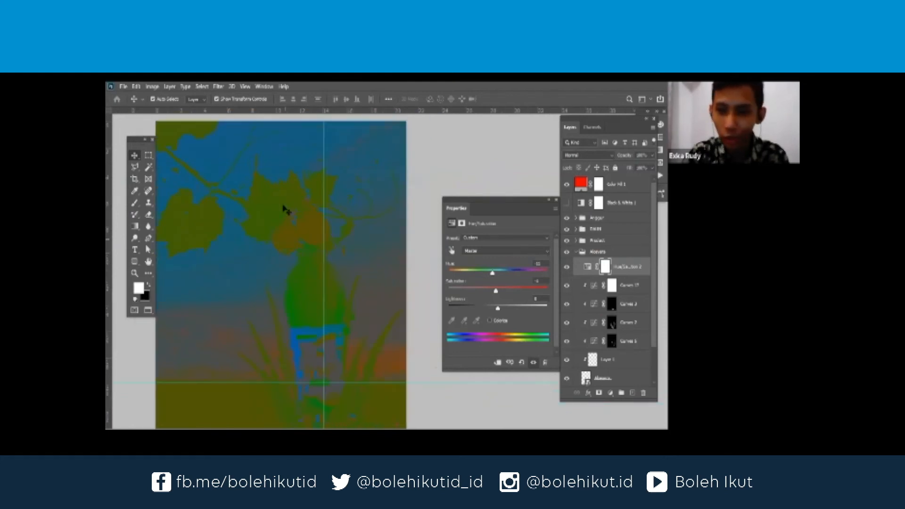
{"action": "scroll", "coordinate": [285, 210], "scroll_direction": "down", "scroll_amount": 1}
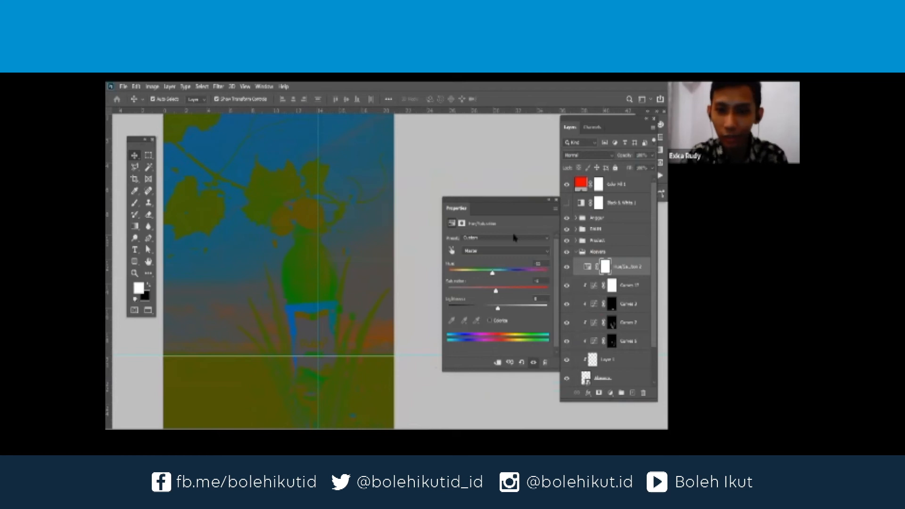
Add a Hue/Saturation adjustment layer above the top Curves layer inside the Anggur (grape) group
{"action": "scroll", "coordinate": [303, 262], "scroll_direction": "up", "scroll_amount": 2}
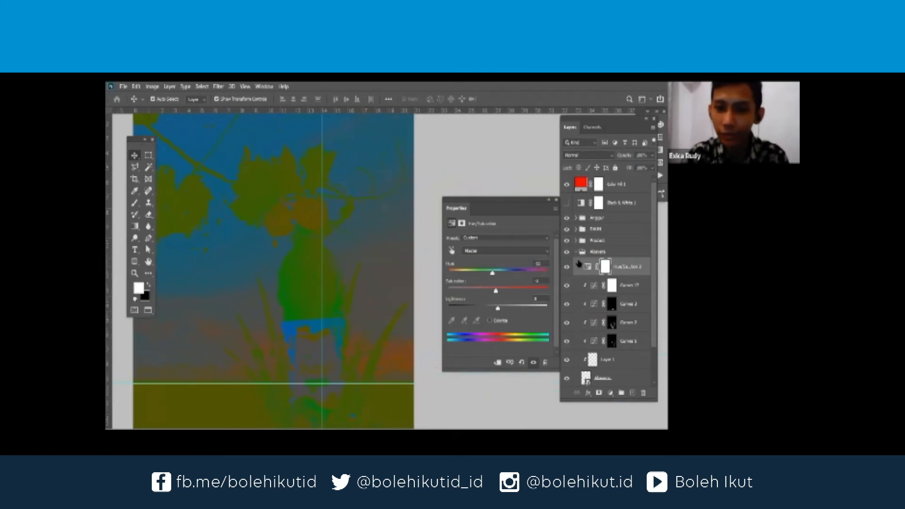
{"action": "left_click", "coordinate": [577, 252]}
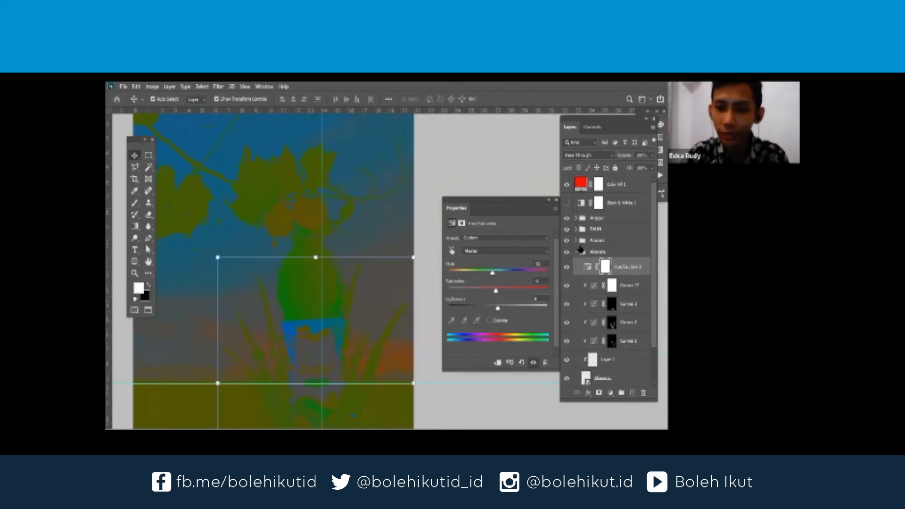
{"action": "left_click", "coordinate": [576, 219]}
{"action": "left_click", "coordinate": [626, 233]}
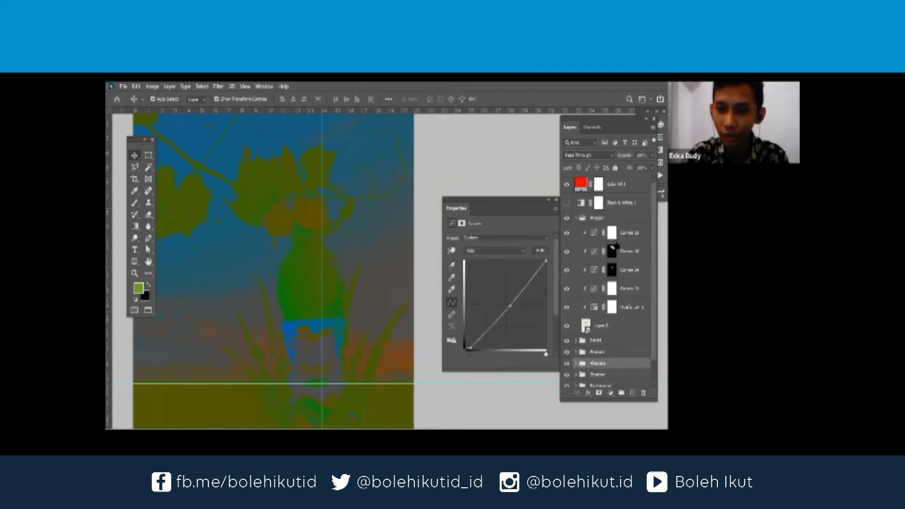
{"action": "left_click", "coordinate": [611, 394]}
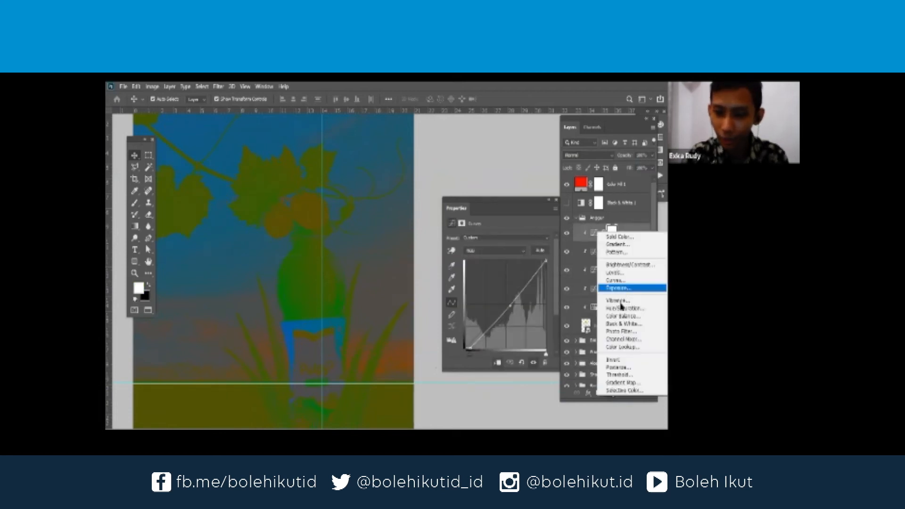
{"action": "left_click", "coordinate": [620, 308]}
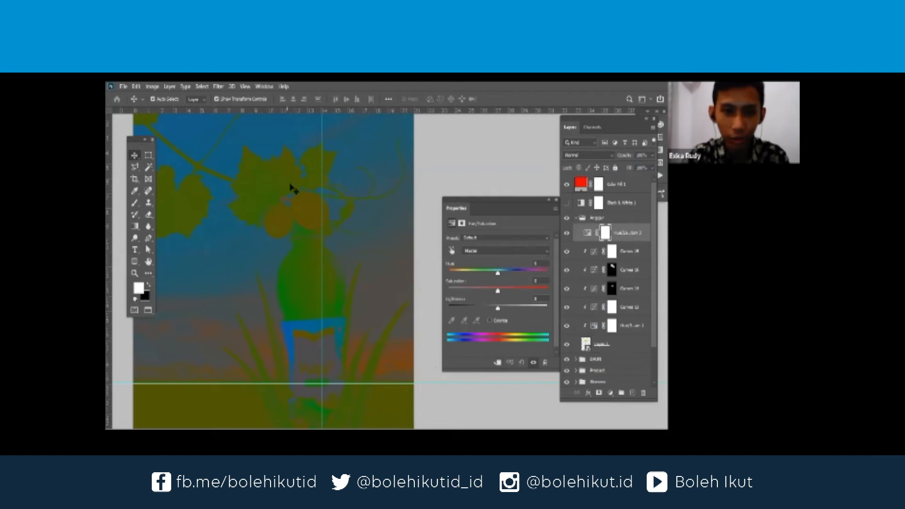
Target the Yellows range by sampling the large grape on the canvas and try shifting its hue slightly into negative values
{"action": "scroll", "coordinate": [290, 187], "scroll_direction": "up", "scroll_amount": 3}
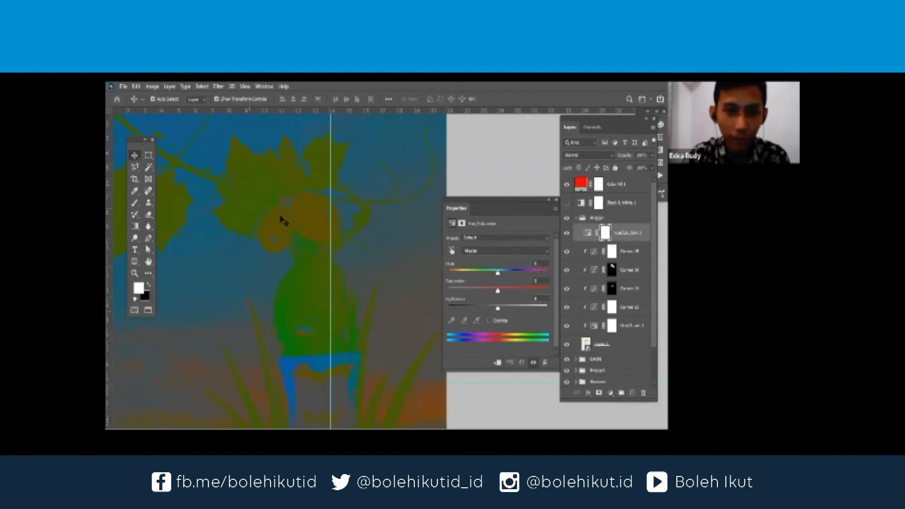
{"action": "left_click", "coordinate": [452, 252]}
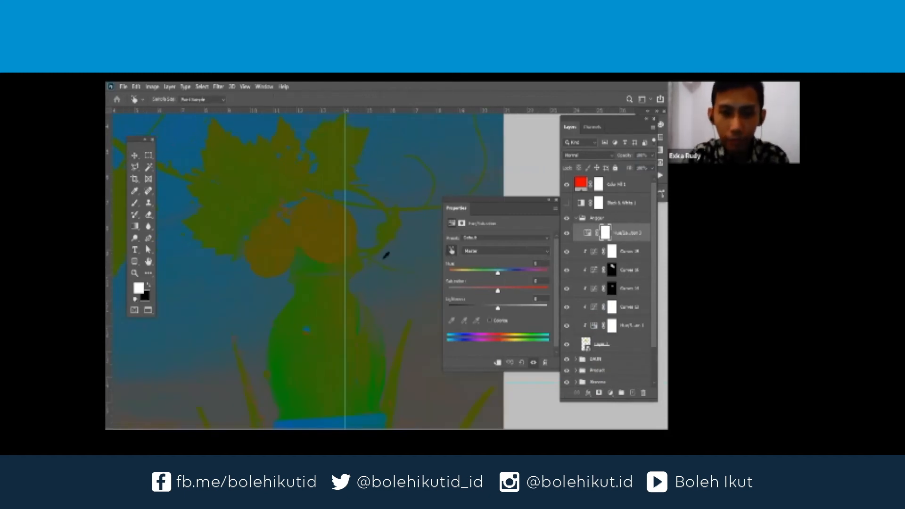
{"action": "left_click", "coordinate": [306, 237]}
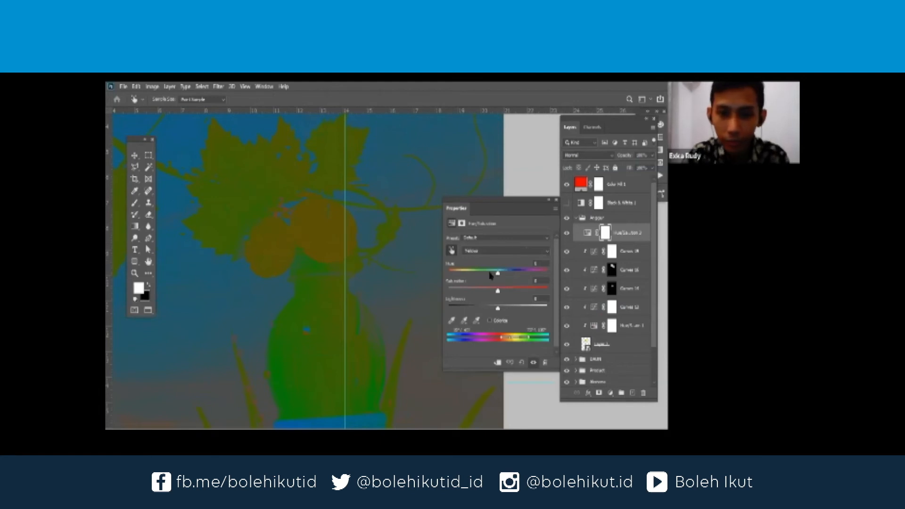
{"action": "left_click_drag", "start_coordinate": [498, 274], "coordinate": [491, 274]}
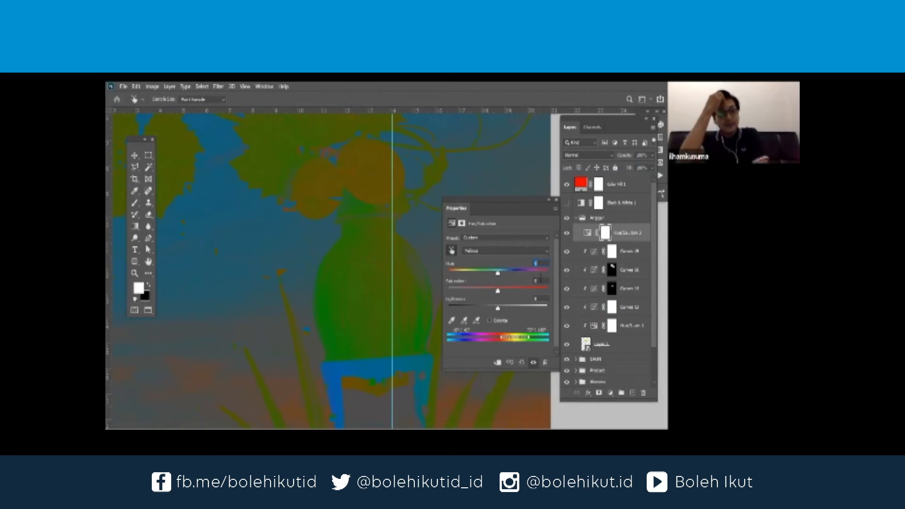
Adjust the Yellows saturation of the grapes' Hue/Saturation layer, trying a slight increase and then a slight decrease below zero
{"action": "left_click", "coordinate": [544, 280]}
{"action": "scroll", "coordinate": [543, 280], "scroll_direction": "up", "scroll_amount": 4}
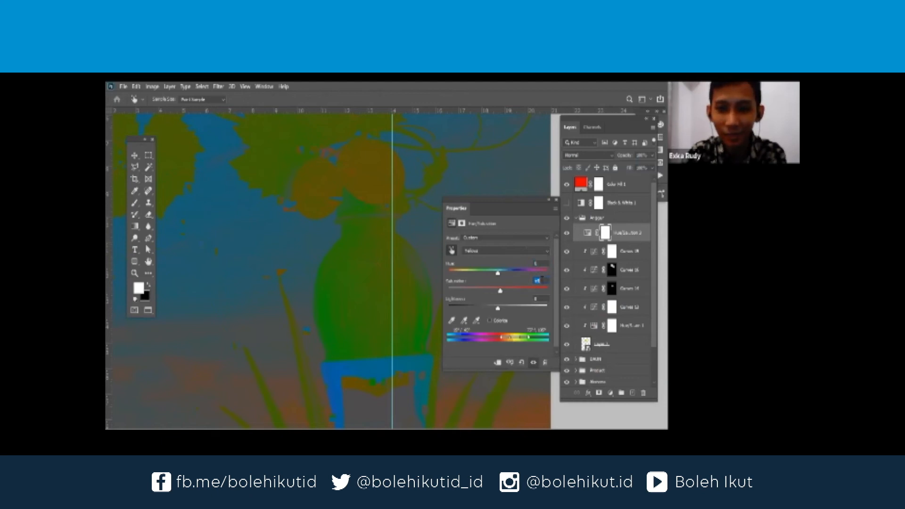
{"action": "scroll", "coordinate": [541, 280], "scroll_direction": "down", "scroll_amount": 6}
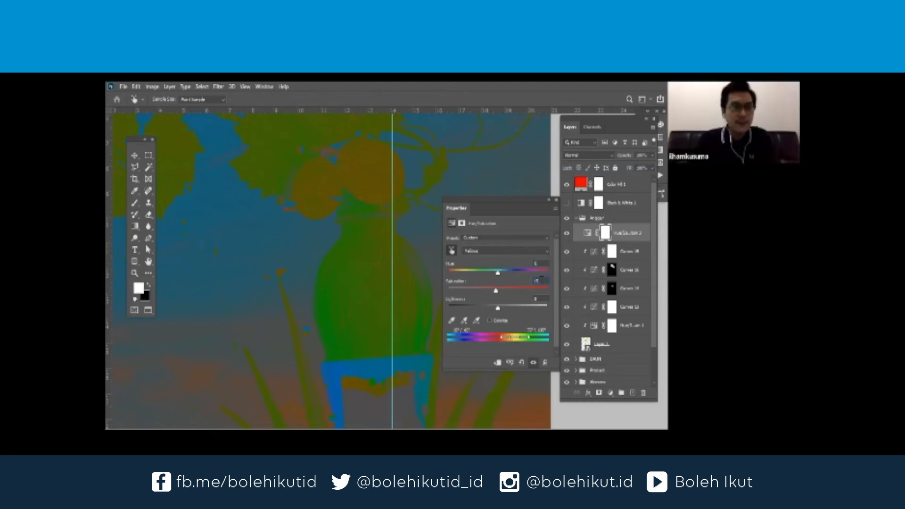
{"action": "scroll", "coordinate": [543, 277], "scroll_direction": "down", "scroll_amount": 2}
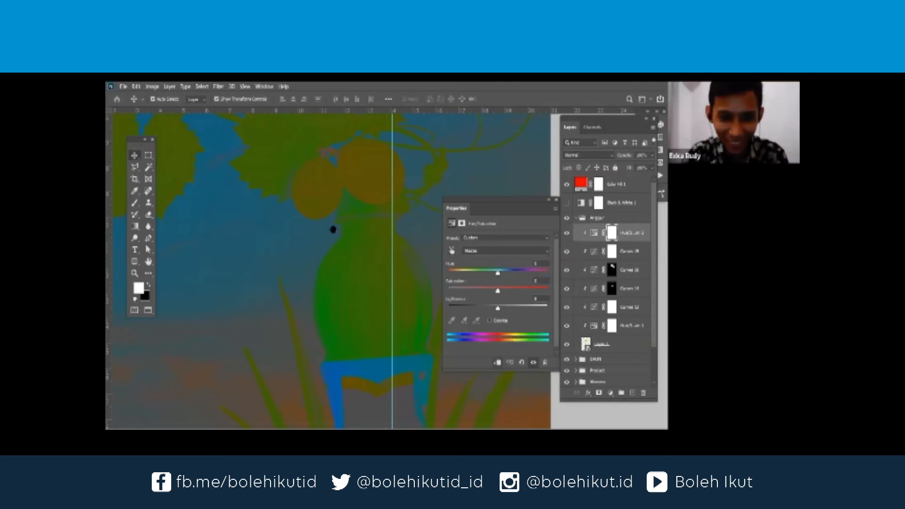
With the red fill layer hidden, examine the whole composite's real colors, comparing grapes and leaves with bottle, aloe, grass and sky
{"action": "scroll", "coordinate": [333, 229], "scroll_direction": "down", "scroll_amount": 4}
{"action": "scroll", "coordinate": [324, 232], "scroll_direction": "up", "scroll_amount": 1}
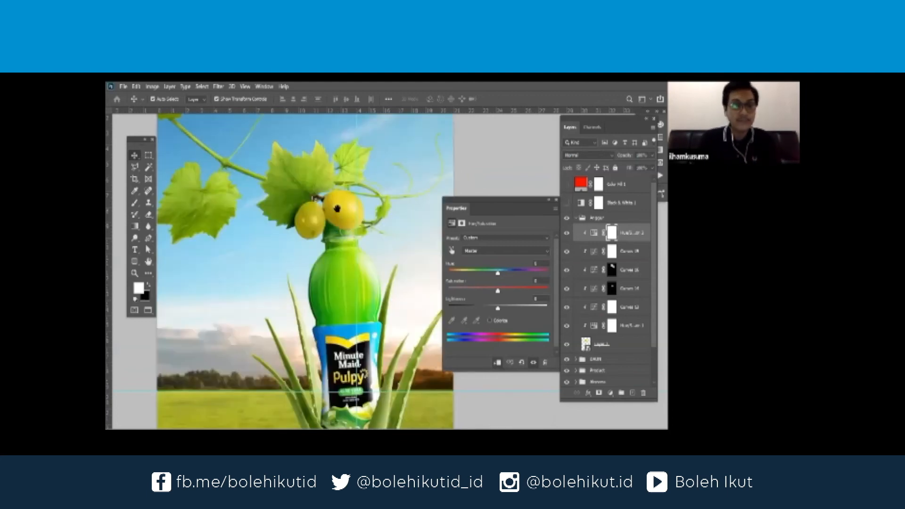
{"action": "scroll", "coordinate": [337, 208], "scroll_direction": "down", "scroll_amount": 1}
{"action": "scroll", "coordinate": [334, 212], "scroll_direction": "down", "scroll_amount": 1}
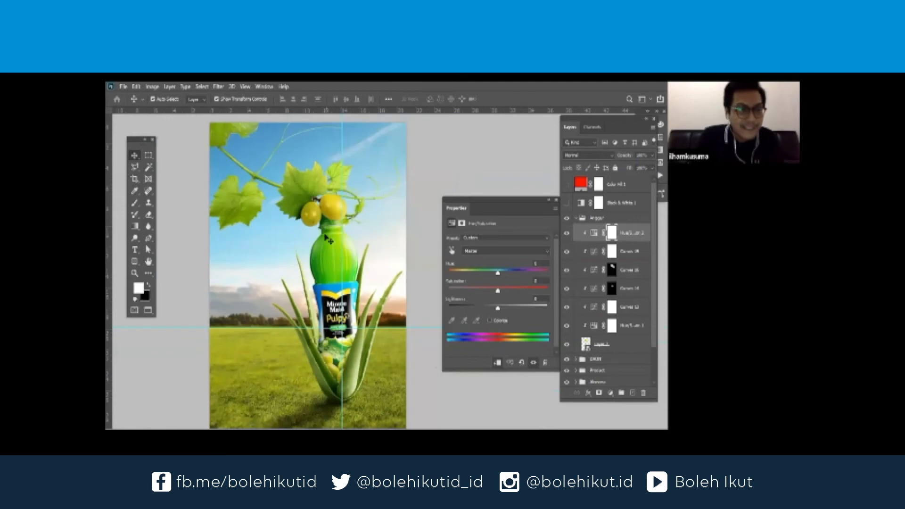
{"action": "scroll", "coordinate": [326, 238], "scroll_direction": "up", "scroll_amount": 1}
{"action": "scroll", "coordinate": [325, 237], "scroll_direction": "up", "scroll_amount": 1}
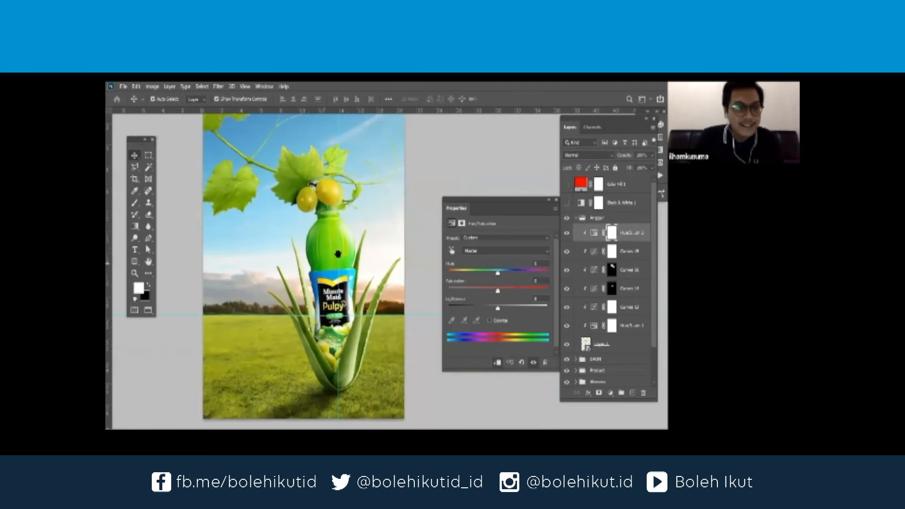
{"action": "left_click_drag", "start_coordinate": [338, 254], "coordinate": [341, 259]}
{"action": "scroll", "coordinate": [324, 215], "scroll_direction": "down", "scroll_amount": 1}
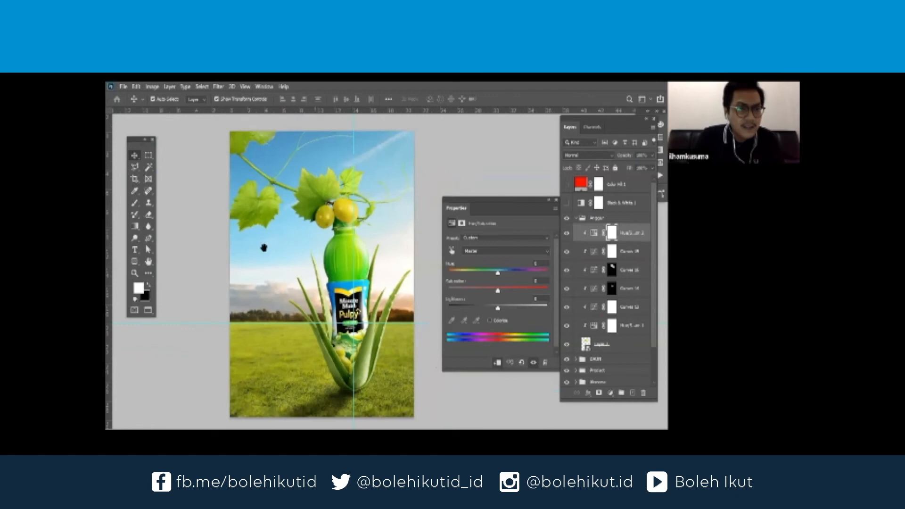
{"action": "scroll", "coordinate": [267, 249], "scroll_direction": "up", "scroll_amount": 1}
{"action": "scroll", "coordinate": [276, 239], "scroll_direction": "up", "scroll_amount": 1}
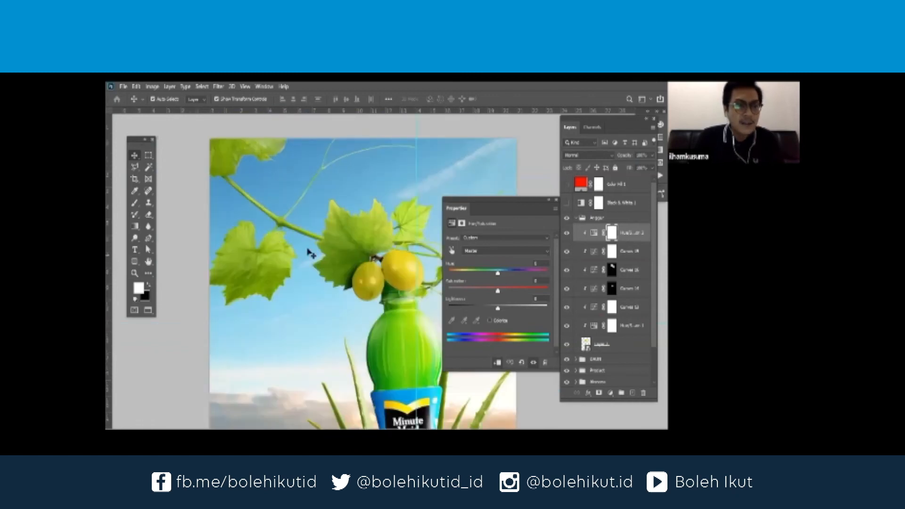
{"action": "scroll", "coordinate": [309, 251], "scroll_direction": "down", "scroll_amount": 1}
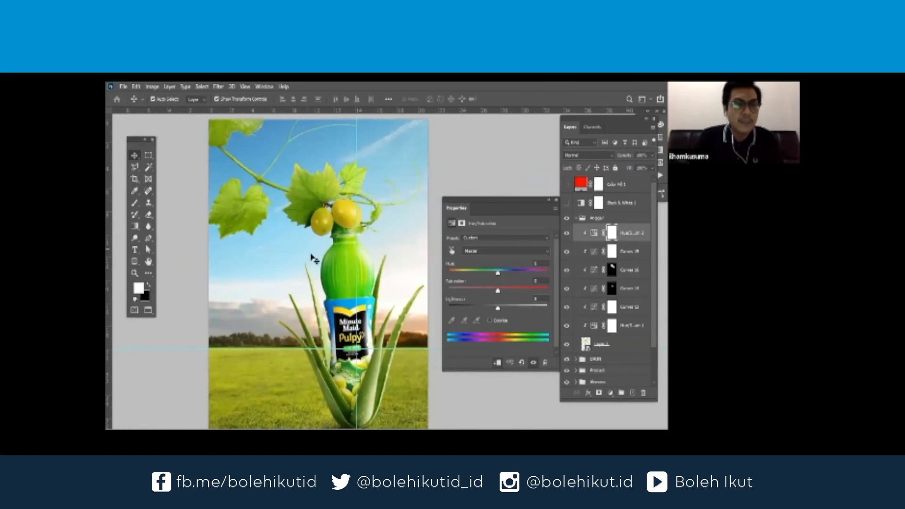
{"action": "scroll", "coordinate": [309, 241], "scroll_direction": "down", "scroll_amount": 2}
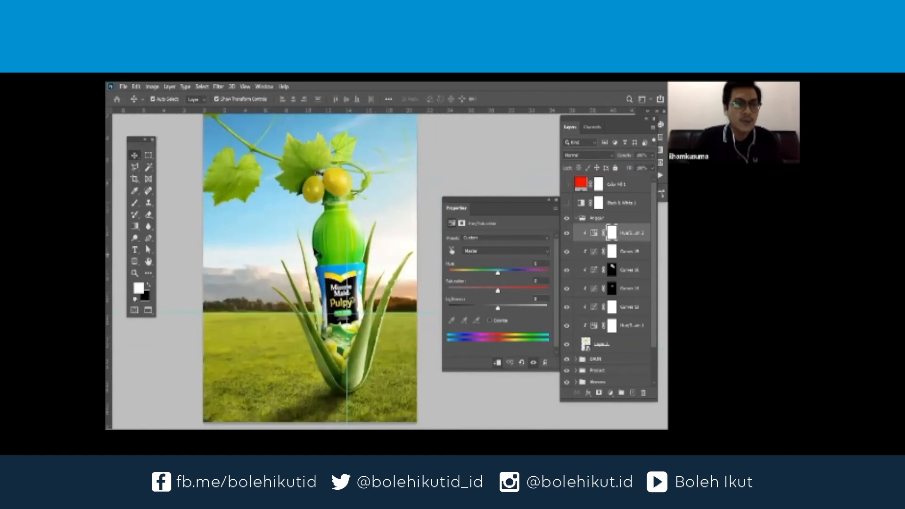
{"action": "scroll", "coordinate": [330, 212], "scroll_direction": "up", "scroll_amount": 1}
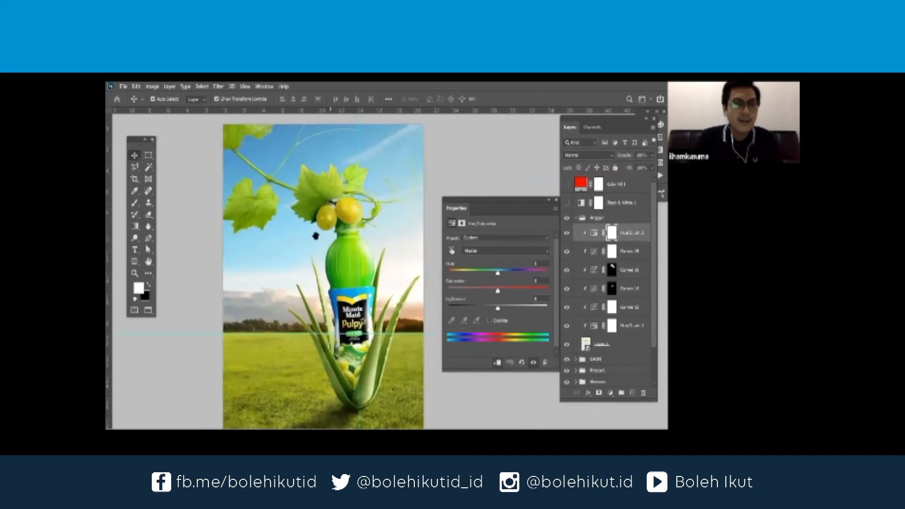
Inspect the grapes and vine leaves around the bottle neck up close to judge their color against the bottle
{"action": "scroll", "coordinate": [316, 243], "scroll_direction": "up", "scroll_amount": 1}
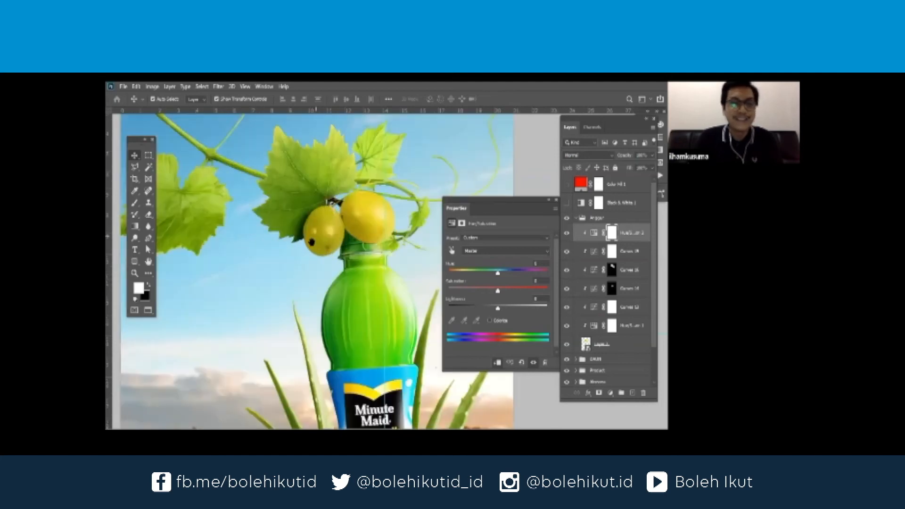
{"action": "scroll", "coordinate": [311, 243], "scroll_direction": "up", "scroll_amount": 2}
{"action": "scroll", "coordinate": [302, 244], "scroll_direction": "up", "scroll_amount": 1}
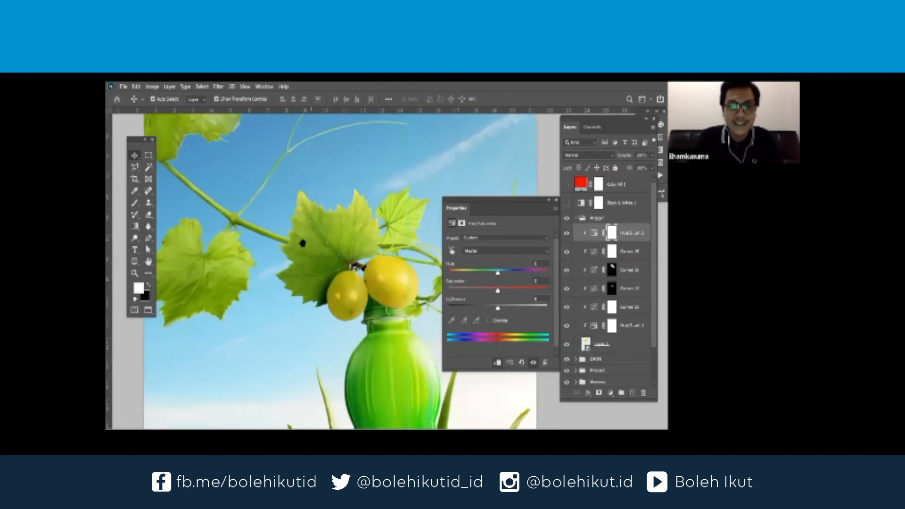
{"action": "scroll", "coordinate": [307, 241], "scroll_direction": "down", "scroll_amount": 2}
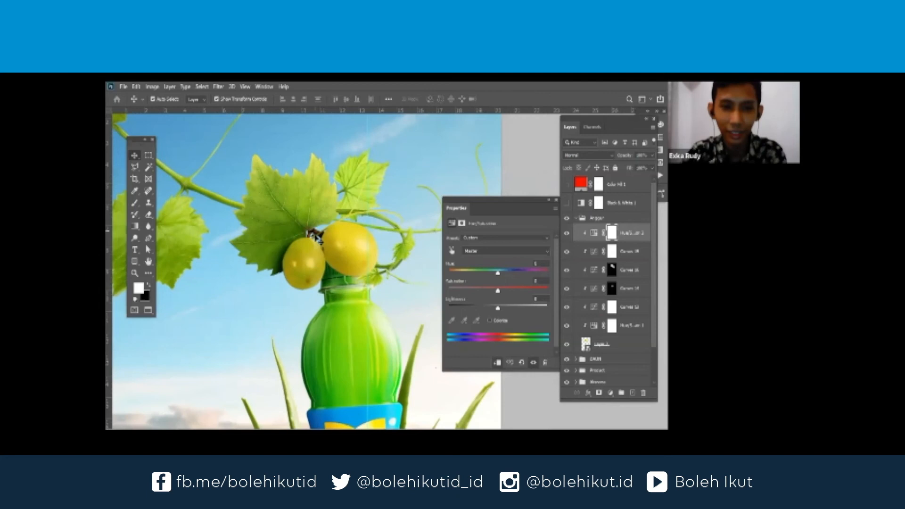
{"action": "scroll", "coordinate": [315, 238], "scroll_direction": "up", "scroll_amount": 1}
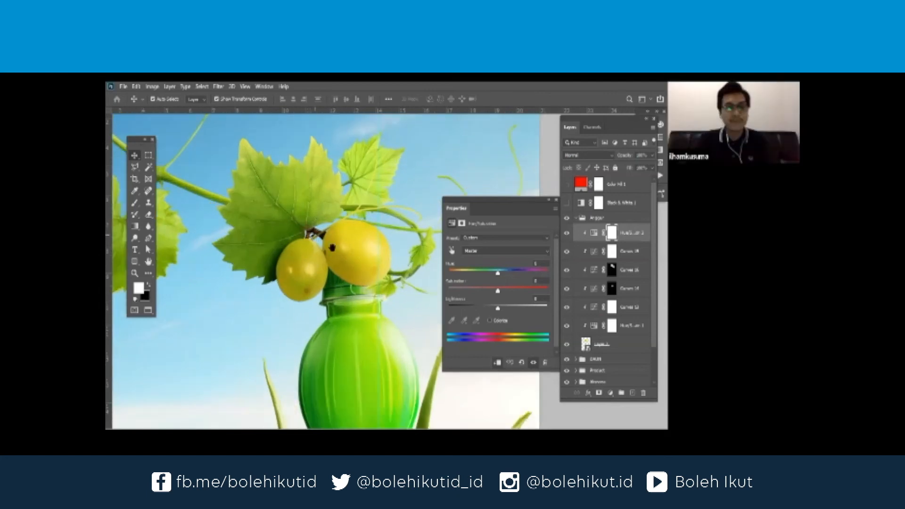
{"action": "scroll", "coordinate": [332, 248], "scroll_direction": "up", "scroll_amount": 2}
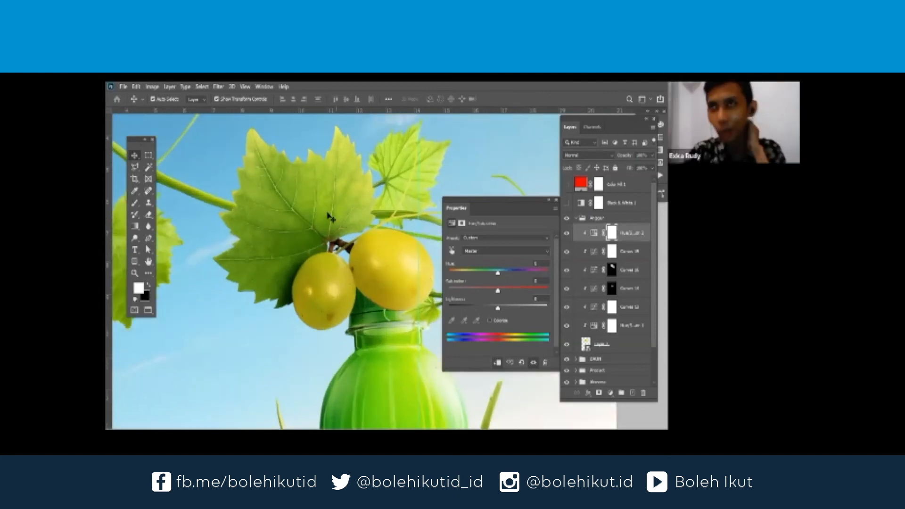
{"action": "scroll", "coordinate": [354, 243], "scroll_direction": "down", "scroll_amount": 1}
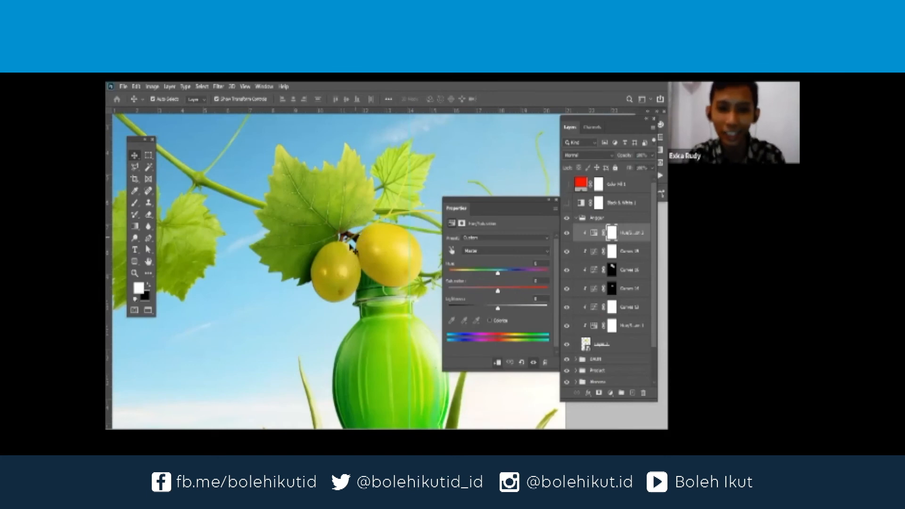
{"action": "scroll", "coordinate": [352, 222], "scroll_direction": "down", "scroll_amount": 1}
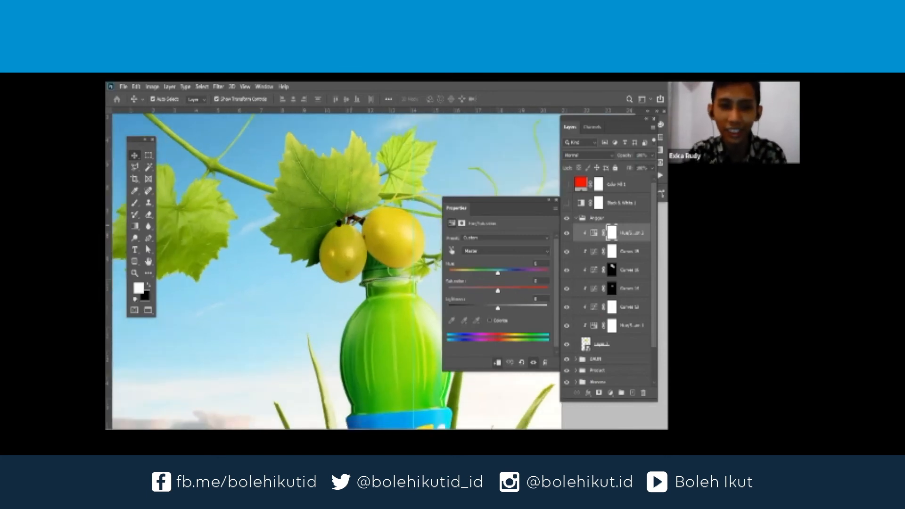
{"action": "scroll", "coordinate": [341, 228], "scroll_direction": "up", "scroll_amount": 1}
{"action": "scroll", "coordinate": [341, 228], "scroll_direction": "down", "scroll_amount": 1}
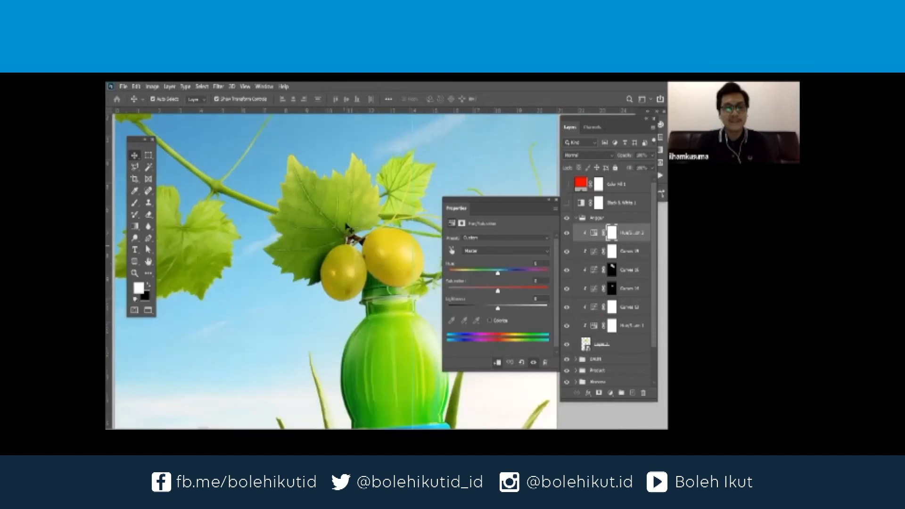
{"action": "scroll", "coordinate": [341, 260], "scroll_direction": "down", "scroll_amount": 1}
{"action": "scroll", "coordinate": [341, 260], "scroll_direction": "up", "scroll_amount": 1}
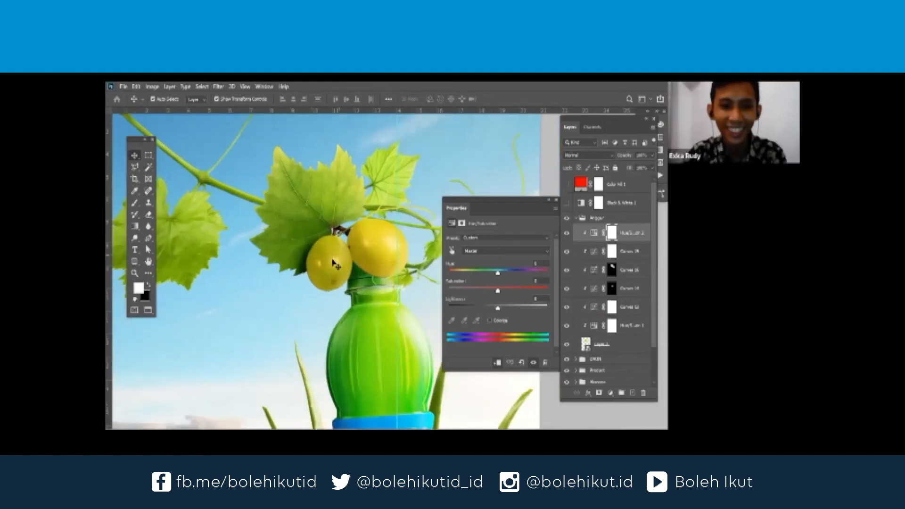
{"action": "scroll", "coordinate": [337, 240], "scroll_direction": "down", "scroll_amount": 1}
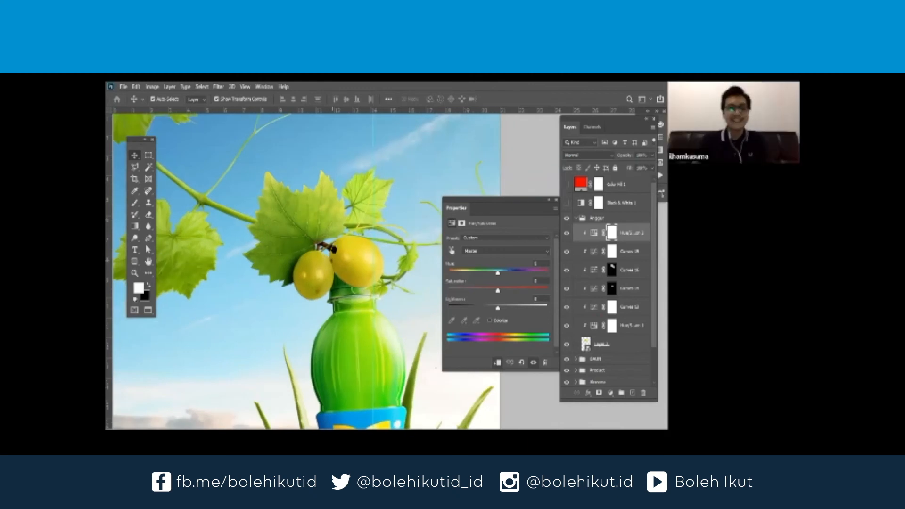
{"action": "scroll", "coordinate": [335, 253], "scroll_direction": "down", "scroll_amount": 1}
{"action": "scroll", "coordinate": [336, 252], "scroll_direction": "up", "scroll_amount": 1}
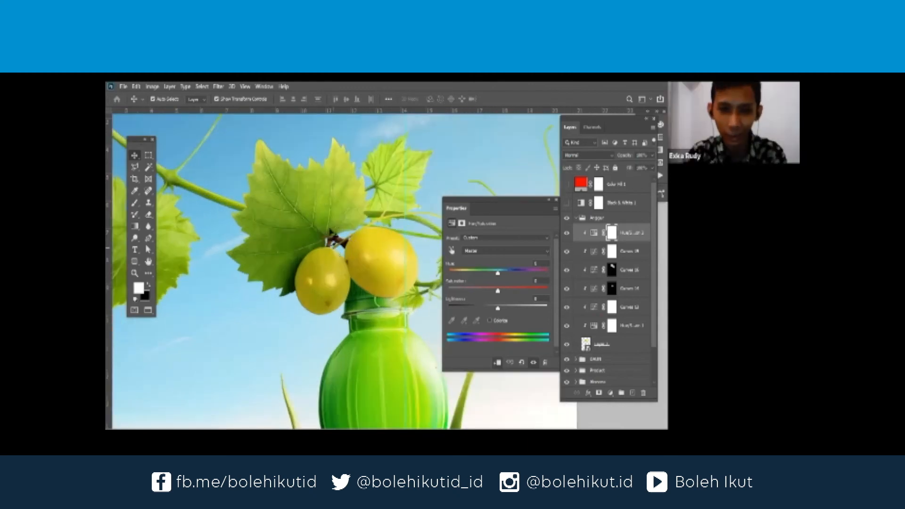
{"action": "scroll", "coordinate": [336, 230], "scroll_direction": "down", "scroll_amount": 2}
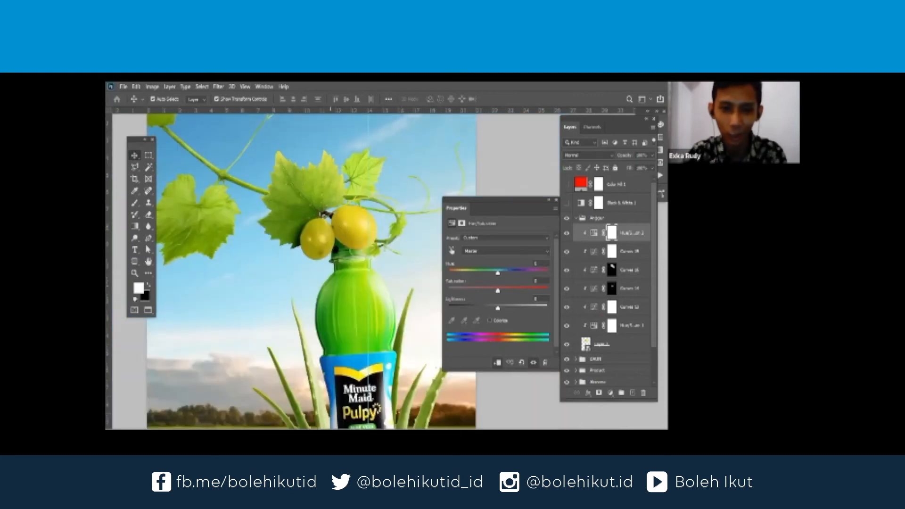
{"action": "scroll", "coordinate": [339, 240], "scroll_direction": "up", "scroll_amount": 1}
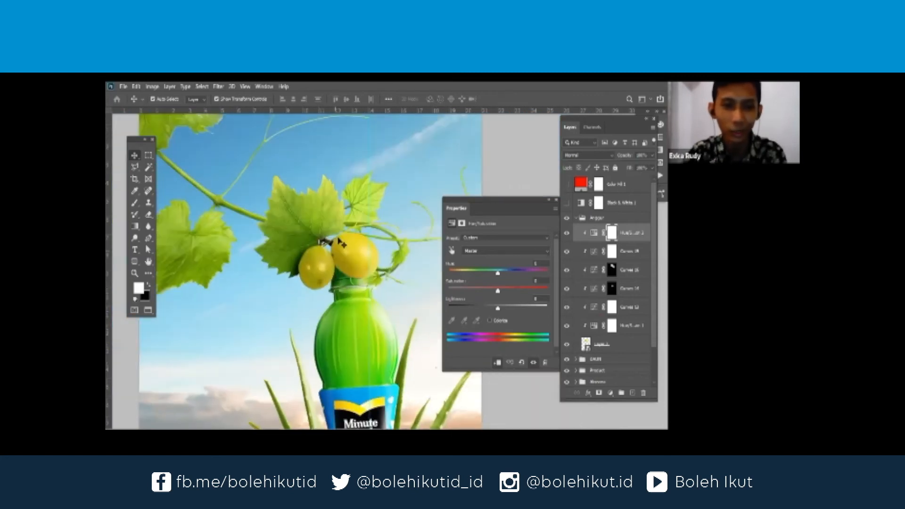
{"action": "scroll", "coordinate": [316, 220], "scroll_direction": "down", "scroll_amount": 1}
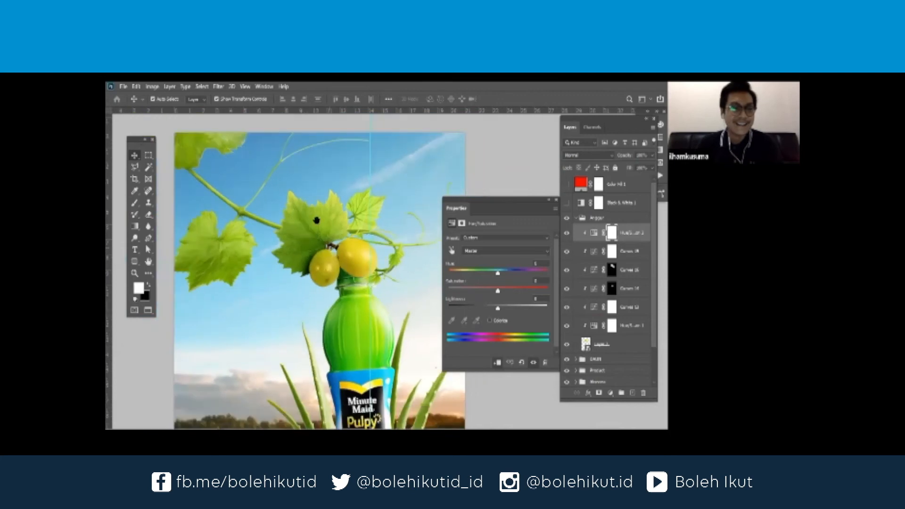
{"action": "scroll", "coordinate": [337, 220], "scroll_direction": "down", "scroll_amount": 1}
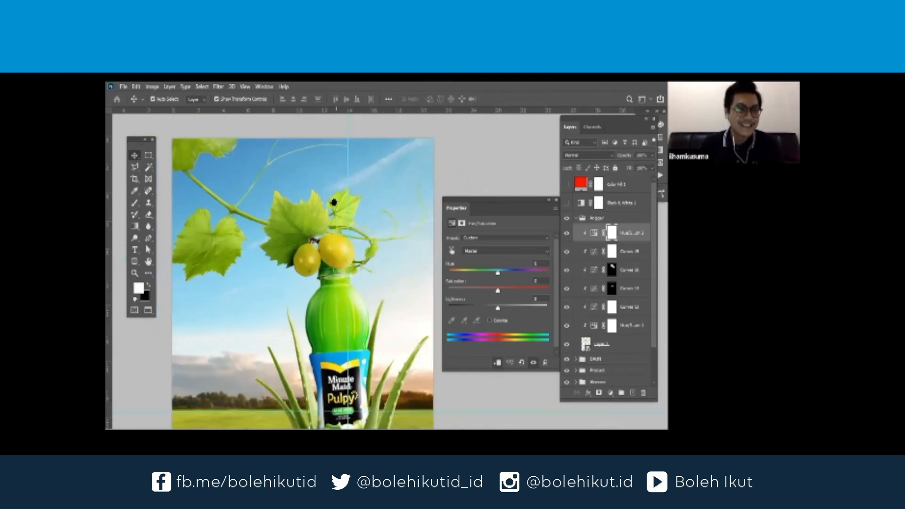
Examine the full composite, comparing the grapes and vine leaves with the bottle, aloe, grass and sky
{"action": "scroll", "coordinate": [337, 236], "scroll_direction": "down", "scroll_amount": 1}
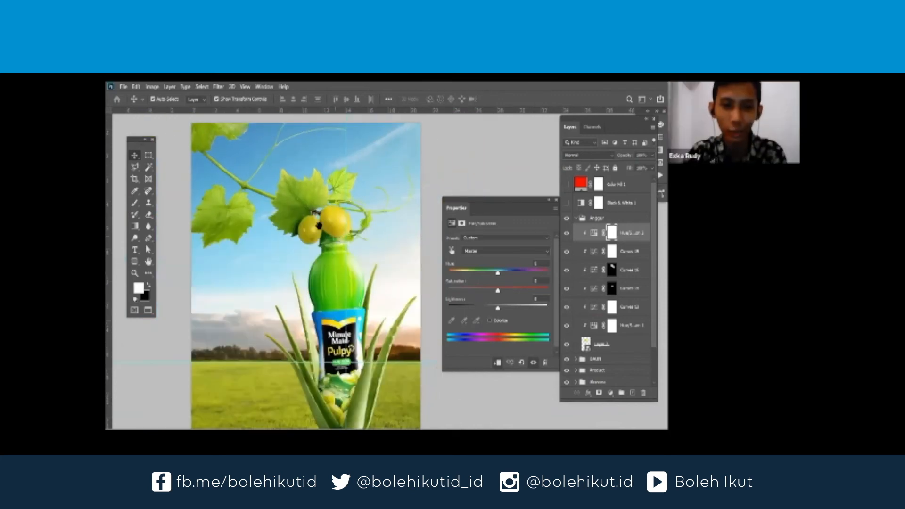
{"action": "scroll", "coordinate": [321, 238], "scroll_direction": "down", "scroll_amount": 1}
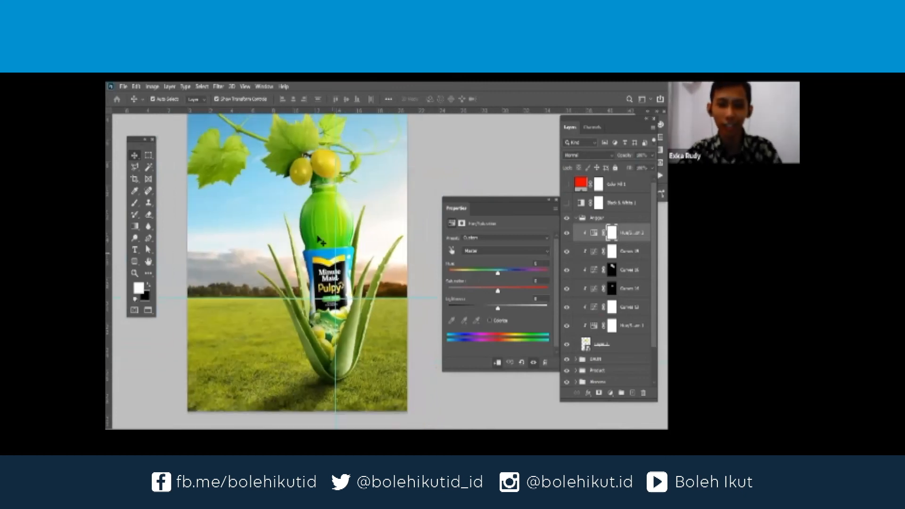
{"action": "scroll", "coordinate": [318, 244], "scroll_direction": "up", "scroll_amount": 1}
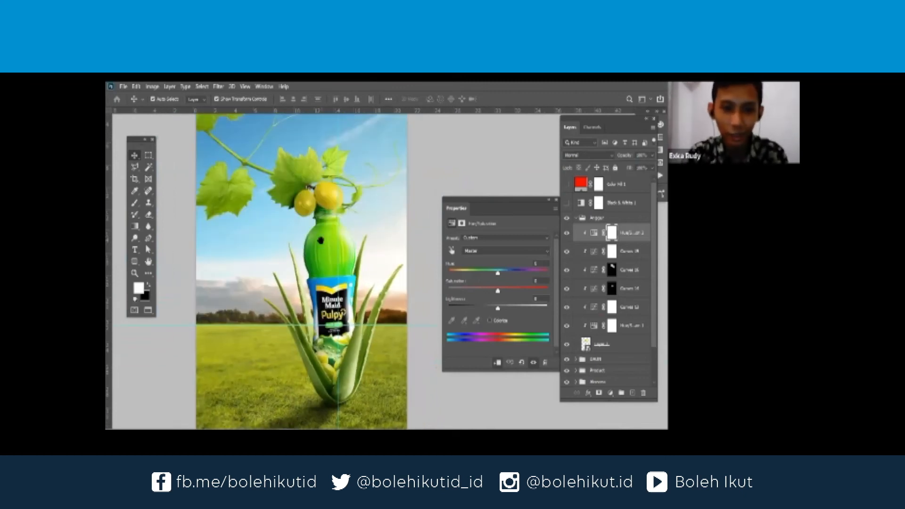
{"action": "scroll", "coordinate": [319, 251], "scroll_direction": "down", "scroll_amount": 1}
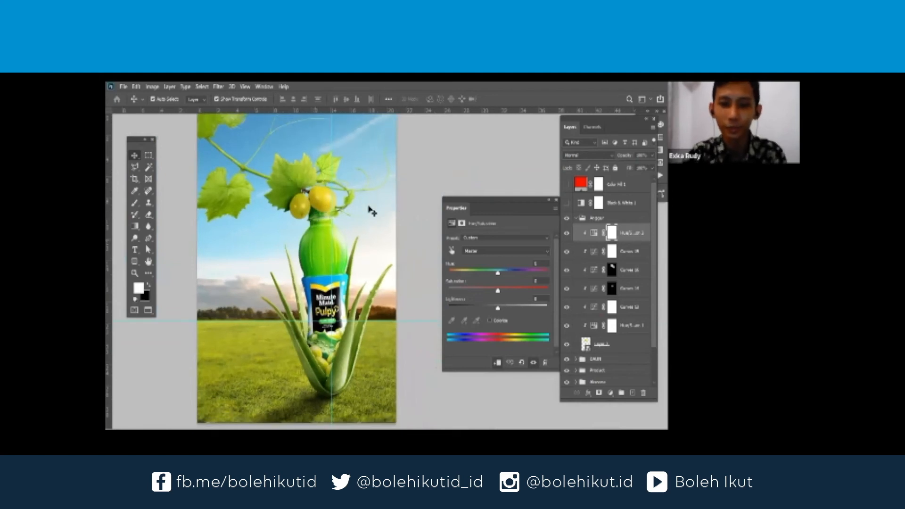
{"action": "scroll", "coordinate": [333, 236], "scroll_direction": "down", "scroll_amount": 1}
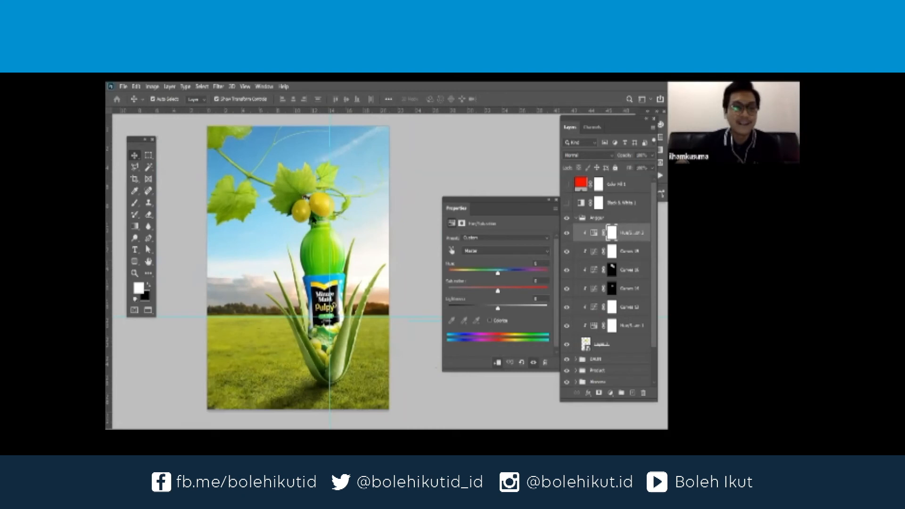
{"action": "scroll", "coordinate": [314, 226], "scroll_direction": "up", "scroll_amount": 1}
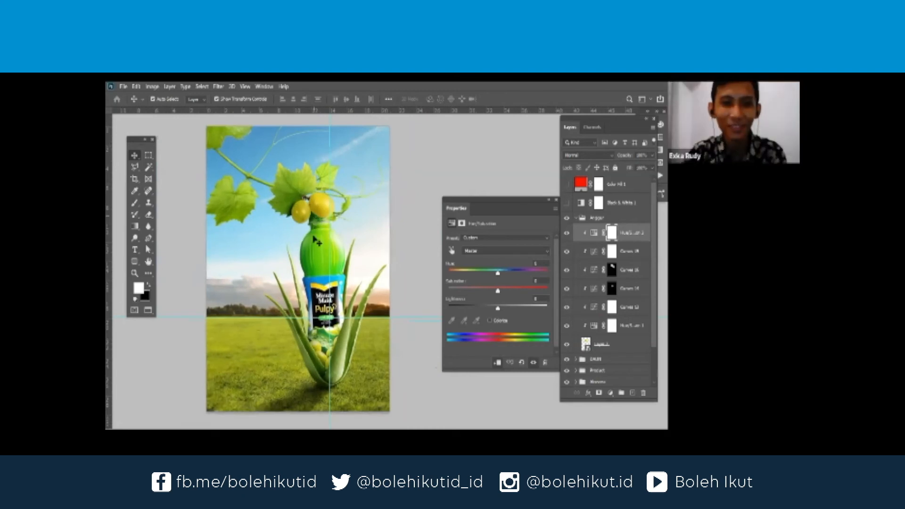
{"action": "scroll", "coordinate": [315, 231], "scroll_direction": "down", "scroll_amount": 1}
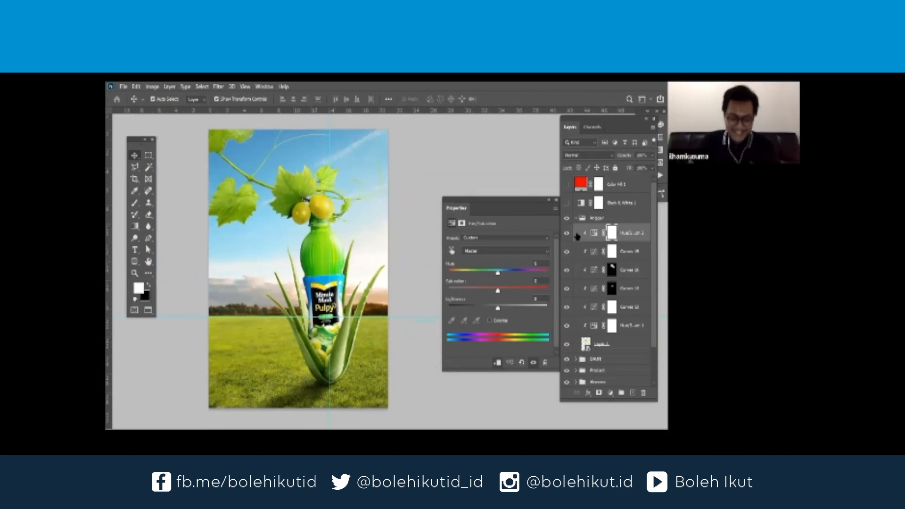
Collapse the grape group and add a Hue/Saturation adjustment clipped above the Curves layers in the Product group
{"action": "left_click", "coordinate": [575, 219]}
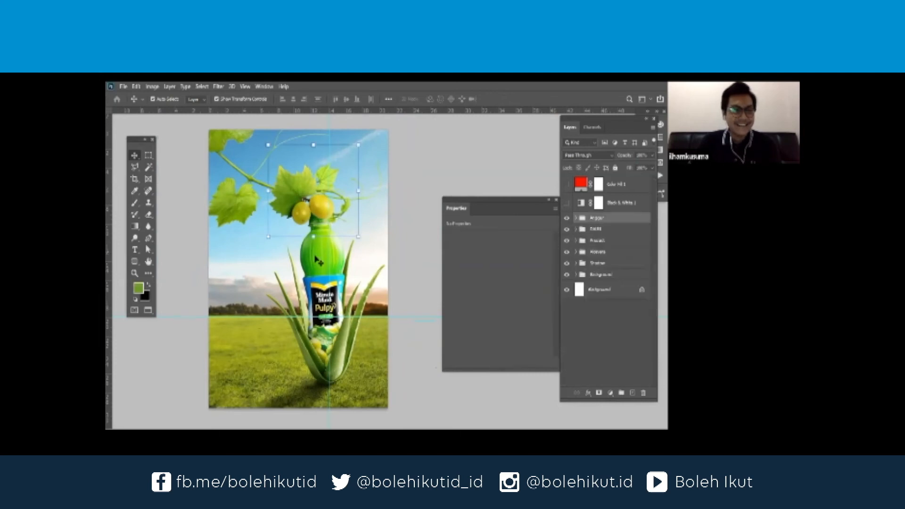
{"action": "scroll", "coordinate": [312, 259], "scroll_direction": "up", "scroll_amount": 1}
{"action": "scroll", "coordinate": [306, 274], "scroll_direction": "up", "scroll_amount": 3}
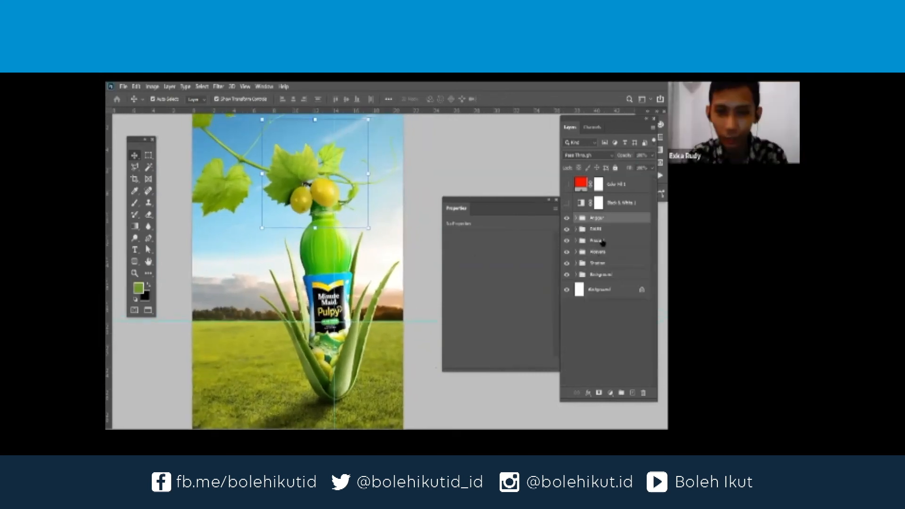
{"action": "left_click", "coordinate": [576, 241]}
{"action": "left_click", "coordinate": [623, 257]}
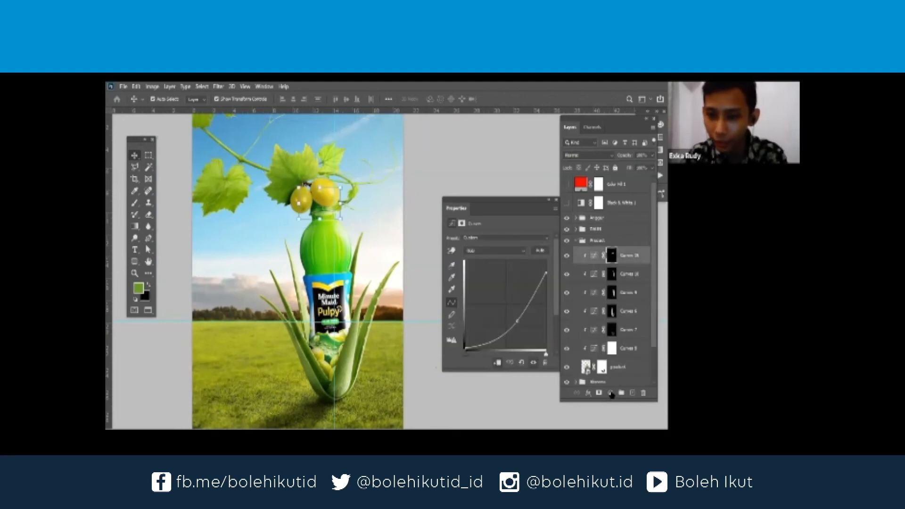
{"action": "right_click", "coordinate": [623, 341]}
{"action": "left_click", "coordinate": [625, 306]}
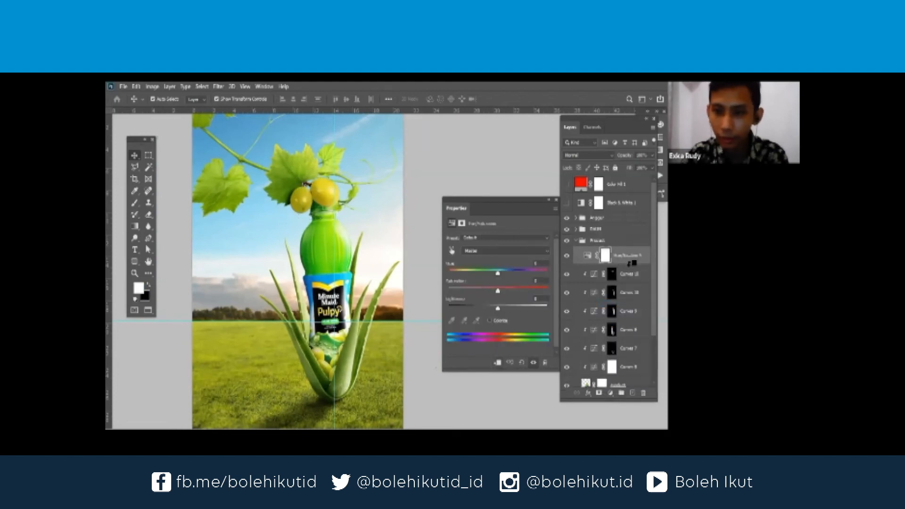
{"action": "left_click", "coordinate": [631, 263], "text": "alt"}
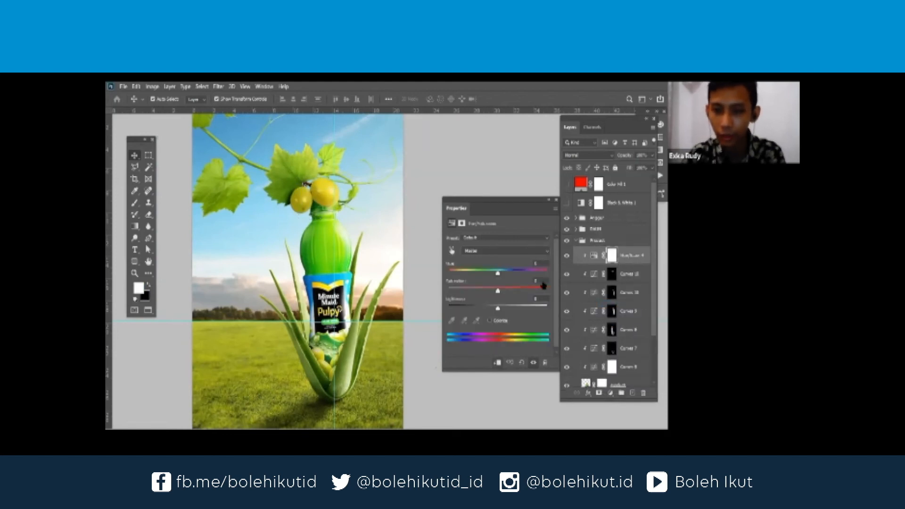
Lower the bottle's saturation to -7 in the Master range, showing the red check layer to fine-tune it
{"action": "left_click", "coordinate": [542, 281]}
{"action": "key", "text": "Down"}
{"action": "key", "text": "Down"}
{"action": "key", "text": "Down"}
{"action": "key", "text": "Down"}
{"action": "key", "text": "Down"}
{"action": "key", "text": "Down"}
{"action": "key", "text": "Down"}
{"action": "key", "text": "Down"}
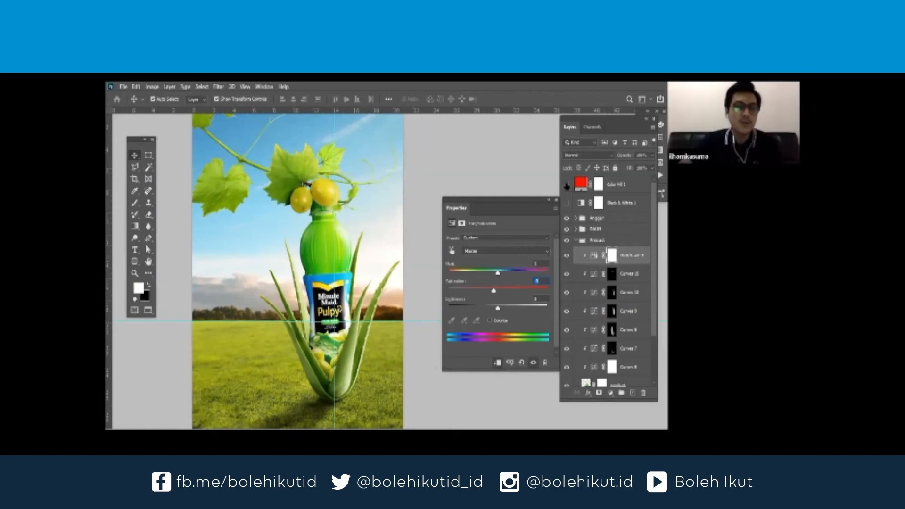
{"action": "left_click", "coordinate": [567, 185]}
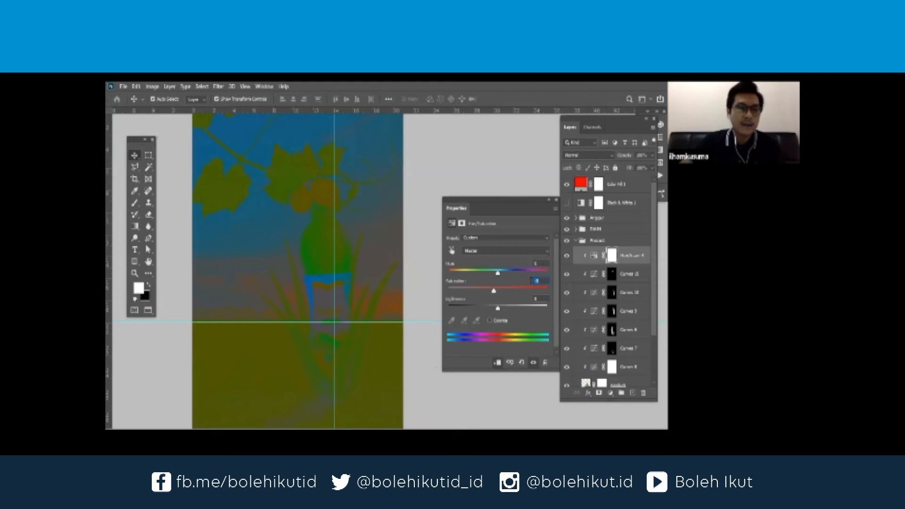
{"action": "key", "text": "Down"}
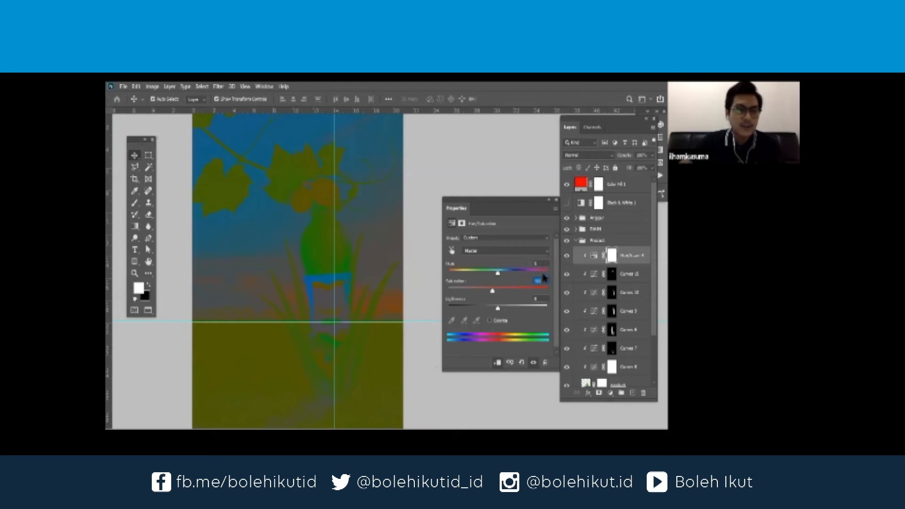
{"action": "key", "text": "Up"}
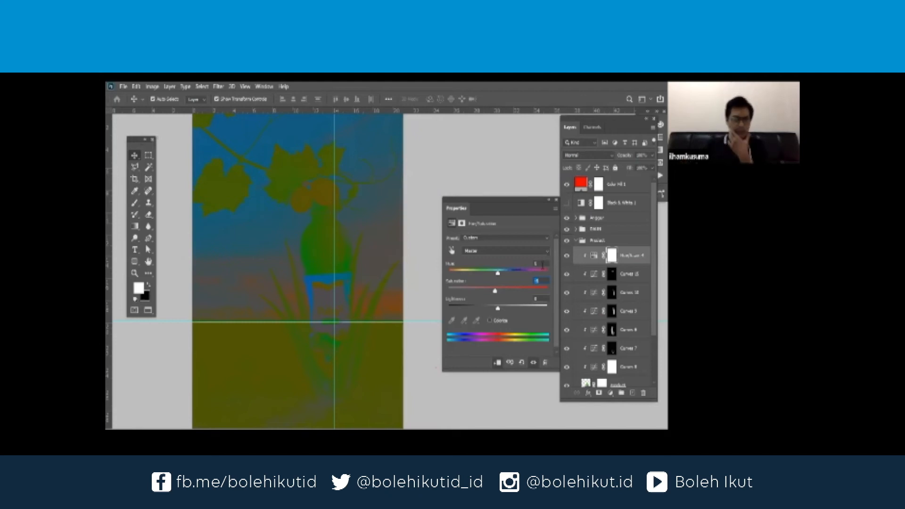
Shift the bottle's hue to a small negative value against the red check layer, and hide that layer
{"action": "key", "text": "Down"}
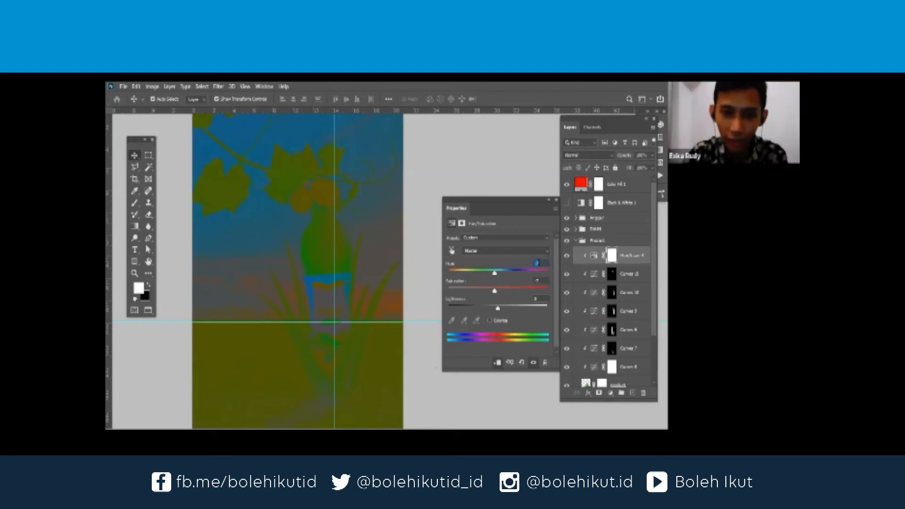
{"action": "key", "text": "Up"}
{"action": "key", "text": "Down"}
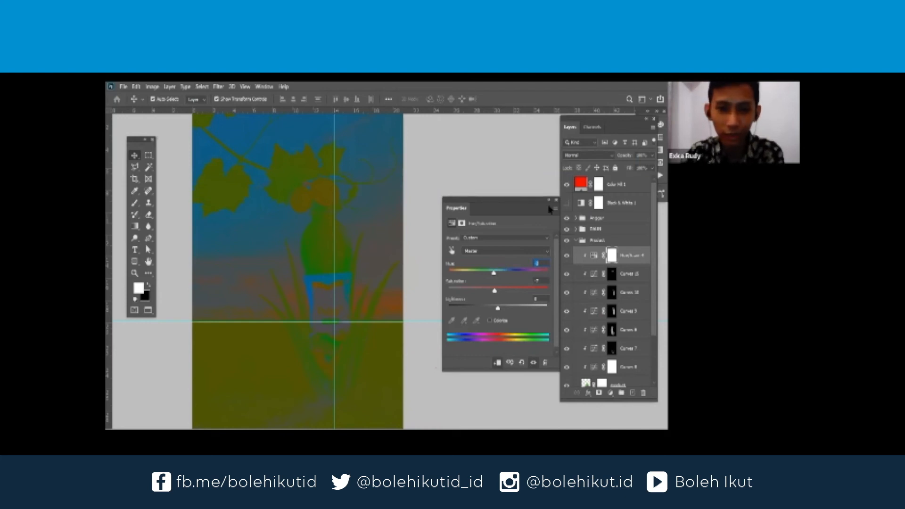
{"action": "left_click", "coordinate": [567, 185]}
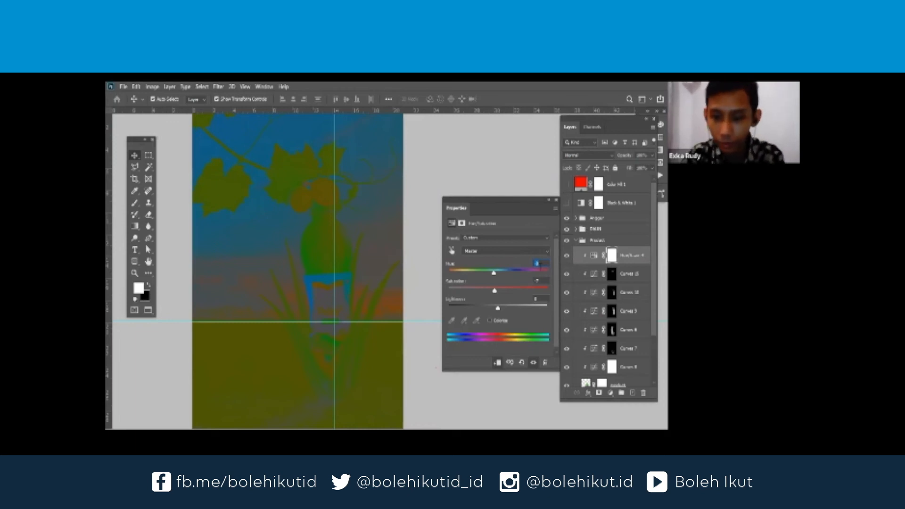
{"action": "key", "text": "Up"}
{"action": "key", "text": "Up"}
{"action": "key", "text": "Down"}
{"action": "key", "text": "Down"}
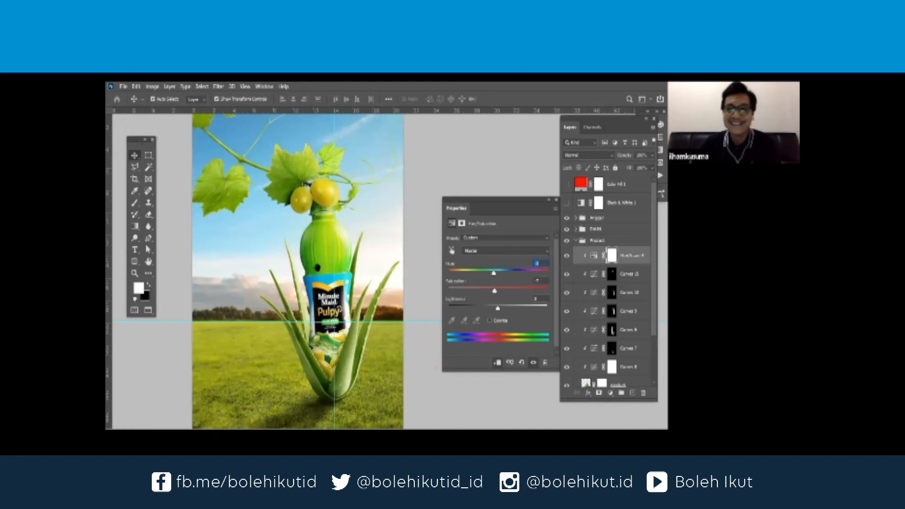
Inspect the bottle's new green up close and in the full composite against the grapes, vine leaves and aloe
{"action": "left_click_drag", "start_coordinate": [317, 267], "coordinate": [278, 222]}
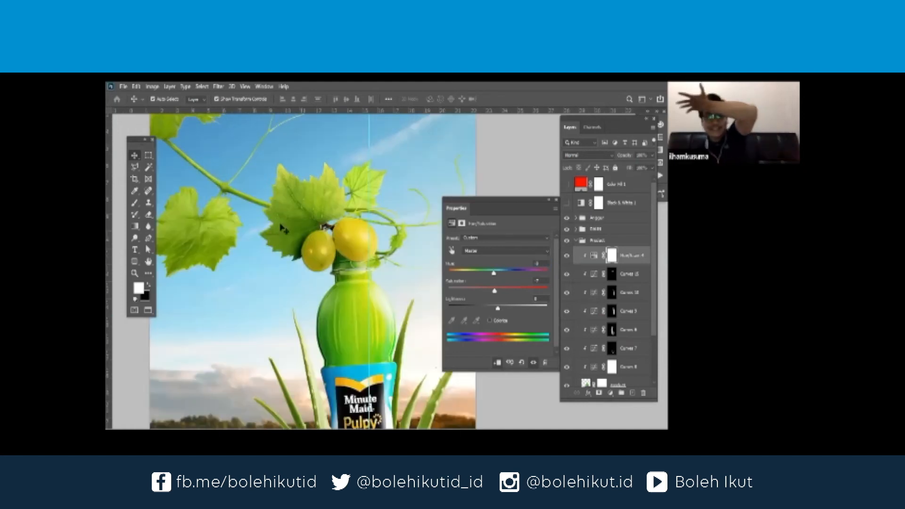
{"action": "scroll", "coordinate": [306, 269], "scroll_direction": "down", "scroll_amount": 1}
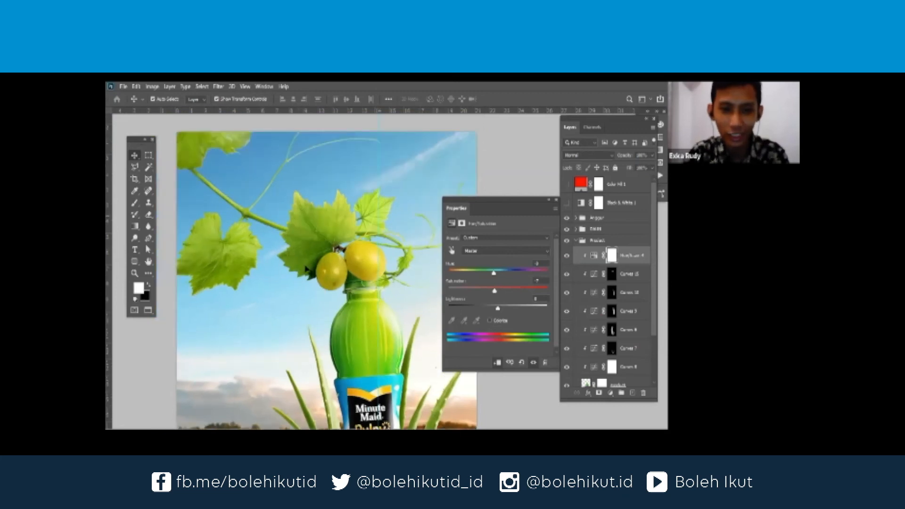
{"action": "scroll", "coordinate": [288, 226], "scroll_direction": "down", "scroll_amount": 1}
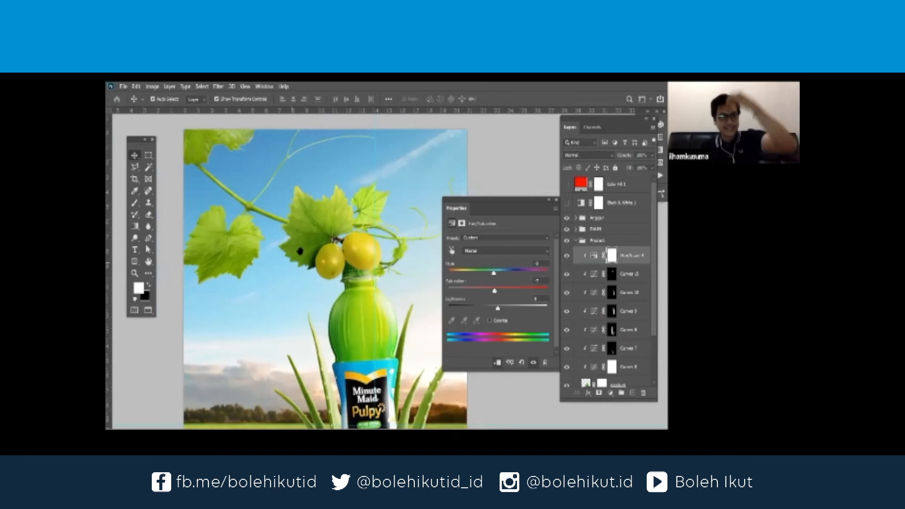
{"action": "scroll", "coordinate": [315, 267], "scroll_direction": "up", "scroll_amount": 1}
{"action": "scroll", "coordinate": [315, 237], "scroll_direction": "down", "scroll_amount": 1}
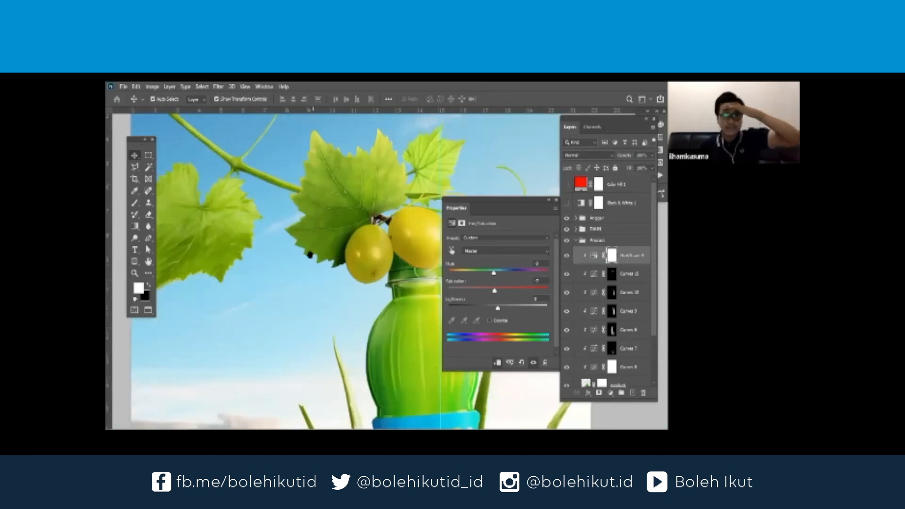
{"action": "scroll", "coordinate": [310, 256], "scroll_direction": "down", "scroll_amount": 1}
{"action": "scroll", "coordinate": [319, 227], "scroll_direction": "down", "scroll_amount": 1}
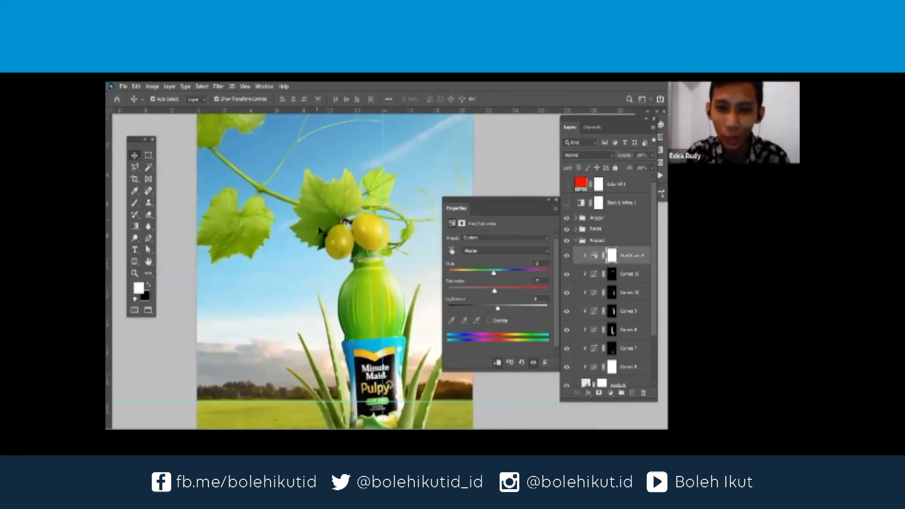
{"action": "scroll", "coordinate": [332, 239], "scroll_direction": "down", "scroll_amount": 1}
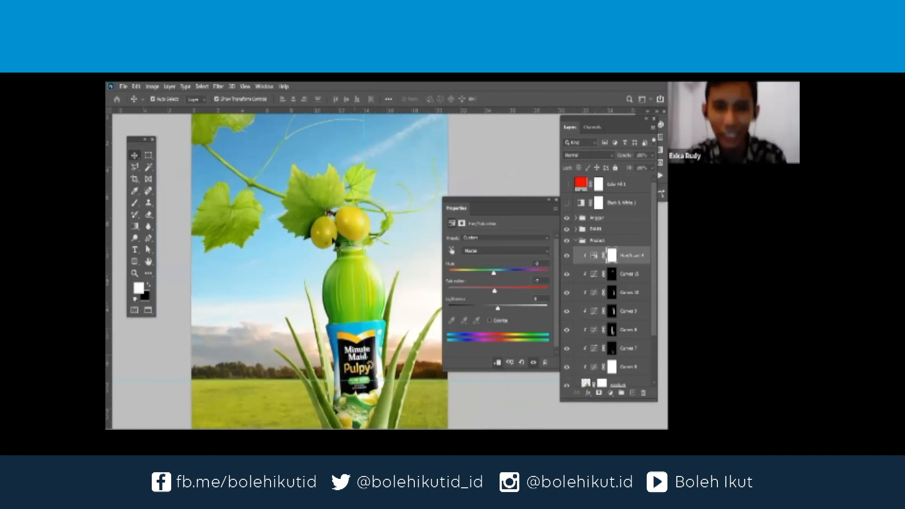
{"action": "scroll", "coordinate": [337, 260], "scroll_direction": "down", "scroll_amount": 1}
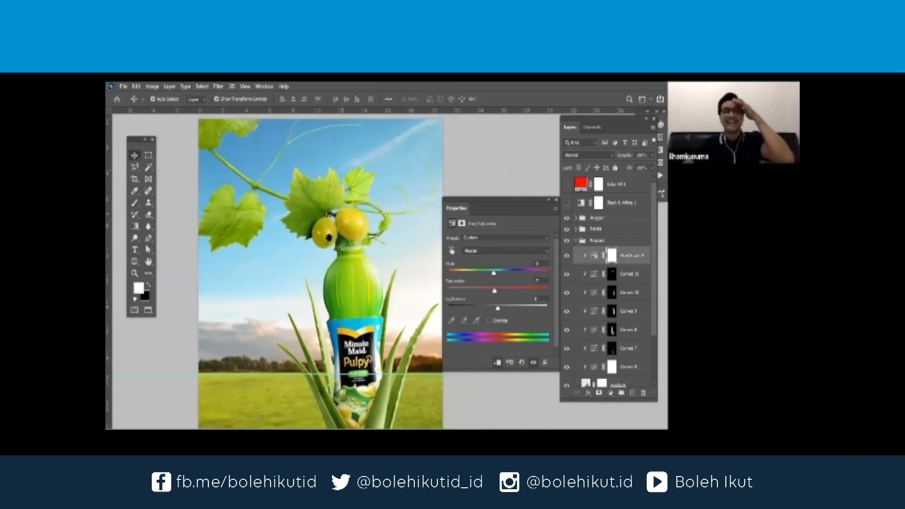
{"action": "scroll", "coordinate": [328, 237], "scroll_direction": "down", "scroll_amount": 1}
{"action": "scroll", "coordinate": [333, 250], "scroll_direction": "down", "scroll_amount": 1}
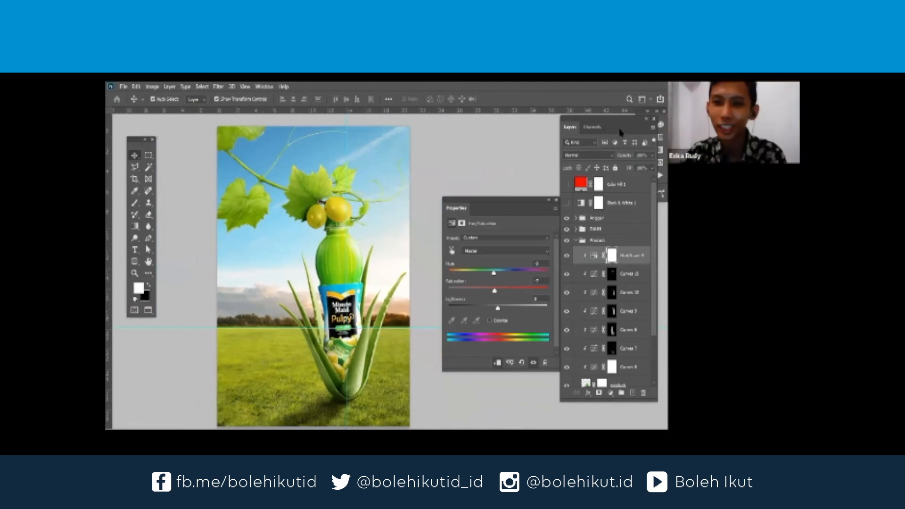
Dock the adjustment properties together with the layer list, return to the layers and collapse the Product group
{"action": "left_click_drag", "start_coordinate": [502, 200], "coordinate": [620, 132]}
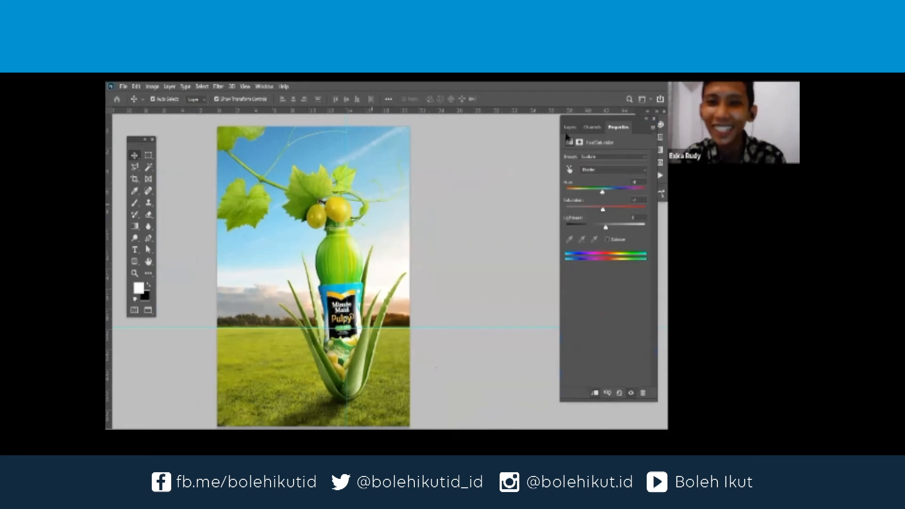
{"action": "key", "text": "F7"}
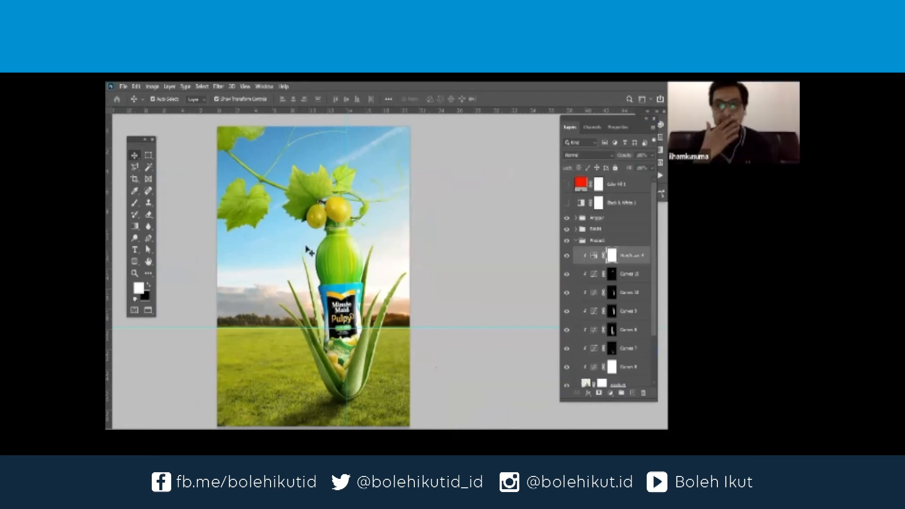
{"action": "scroll", "coordinate": [306, 253], "scroll_direction": "down", "scroll_amount": 1}
{"action": "left_click", "coordinate": [576, 241]}
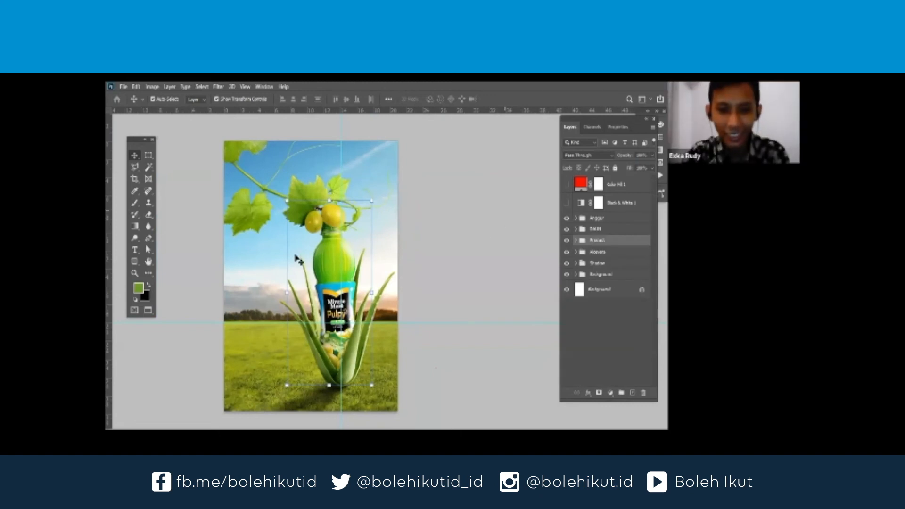
Deselect all layers and review the composite's overall color match without transform handles
{"action": "scroll", "coordinate": [307, 250], "scroll_direction": "up", "scroll_amount": 1}
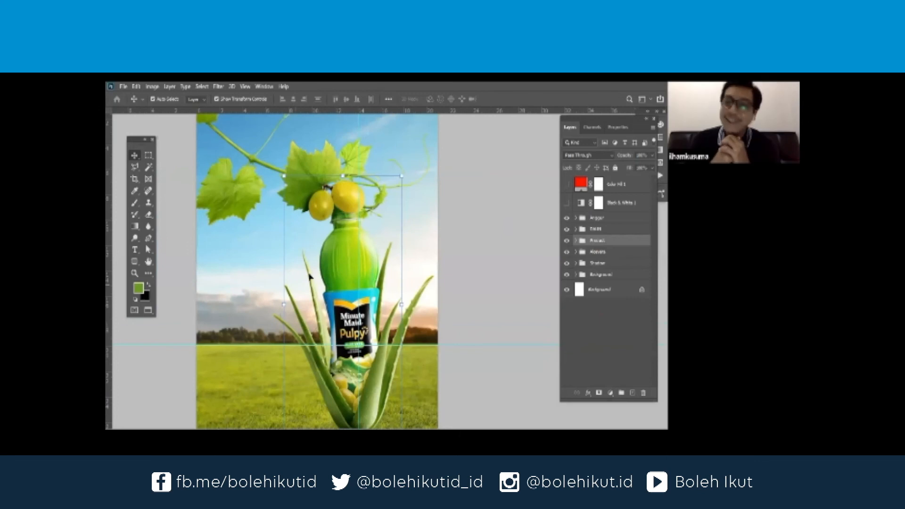
{"action": "scroll", "coordinate": [438, 229], "scroll_direction": "down", "scroll_amount": 2}
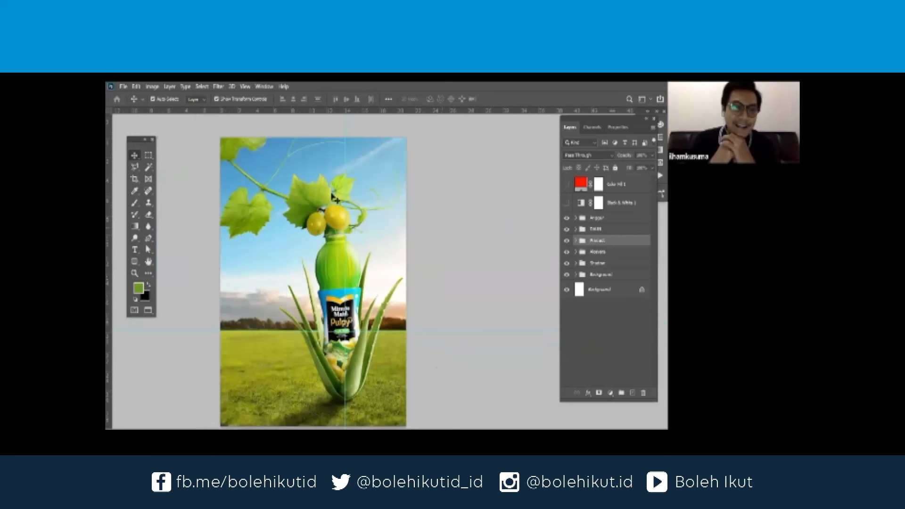
{"action": "left_click", "coordinate": [410, 194]}
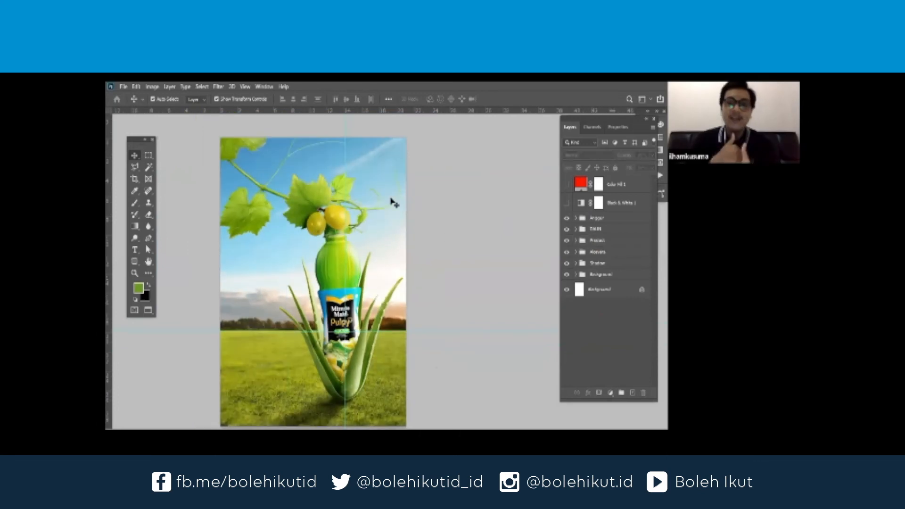
{"action": "left_click_drag", "start_coordinate": [395, 236], "coordinate": [409, 224]}
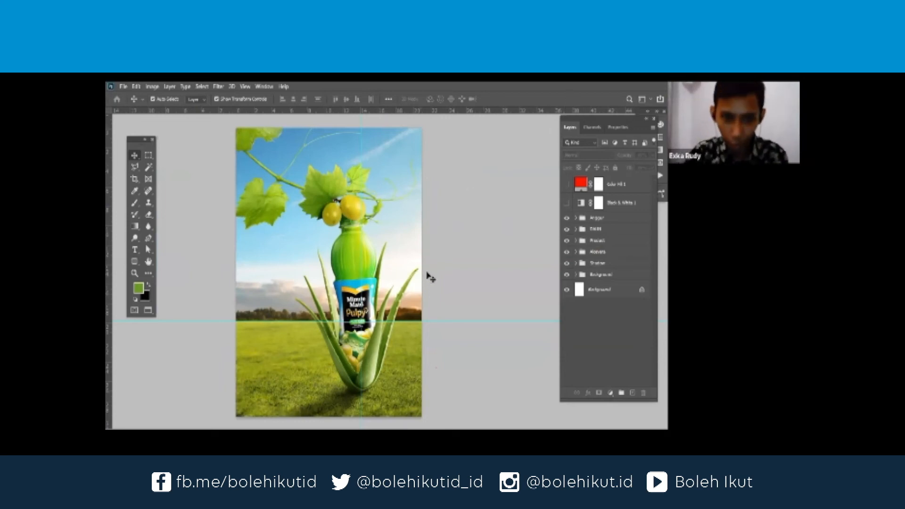
Start saving the finished composite as a separate file with Save As
{"action": "scroll", "coordinate": [361, 267], "scroll_direction": "up", "scroll_amount": 1}
{"action": "scroll", "coordinate": [366, 258], "scroll_direction": "down", "scroll_amount": 1}
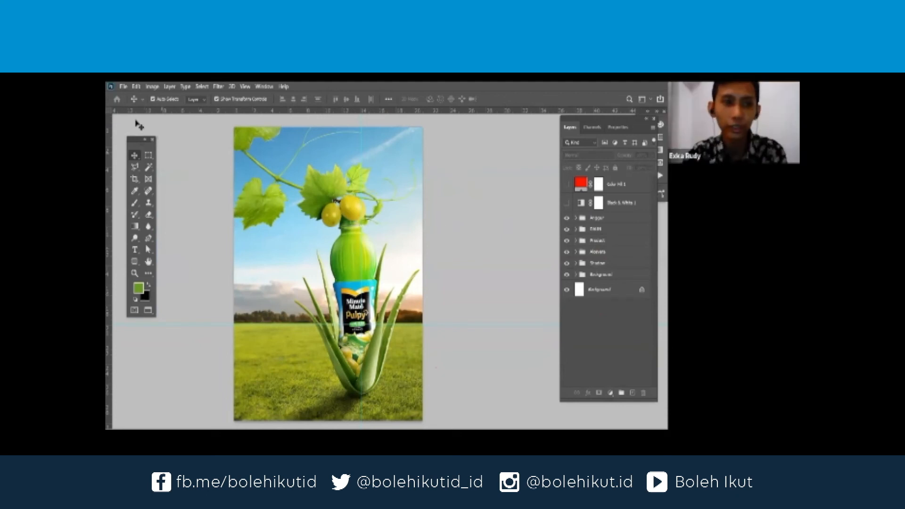
{"action": "left_click", "coordinate": [124, 87]}
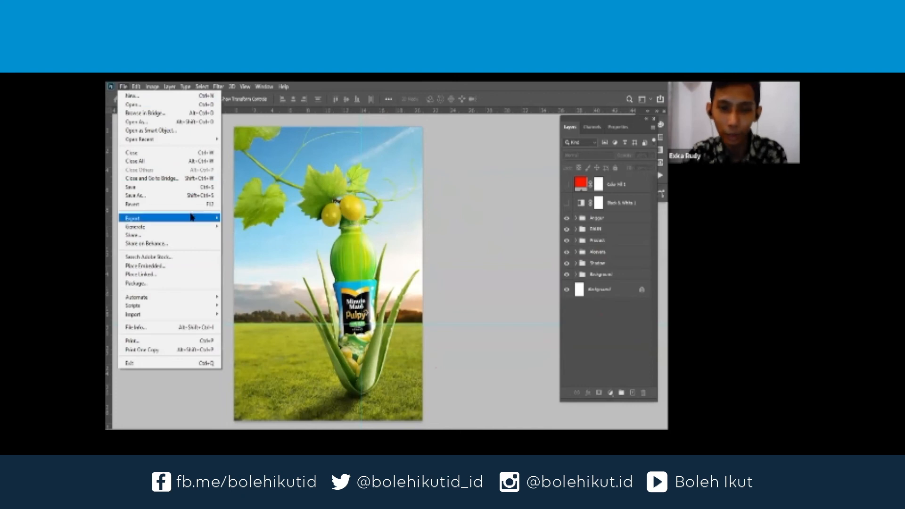
{"action": "left_click", "coordinate": [124, 88]}
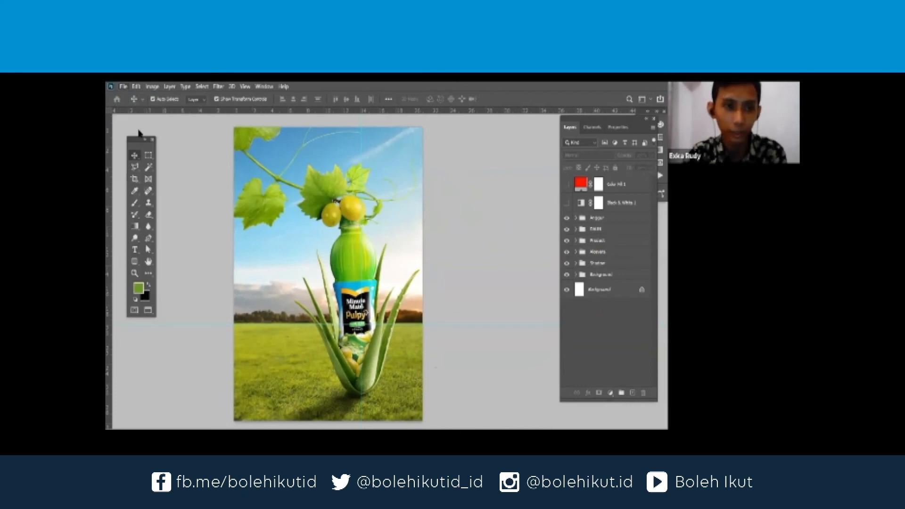
{"action": "left_click", "coordinate": [124, 88]}
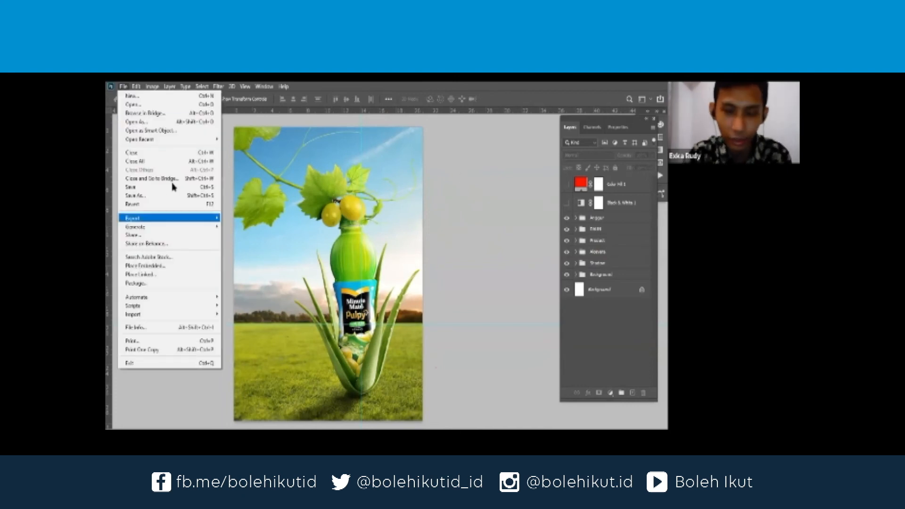
{"action": "left_click", "coordinate": [181, 218]}
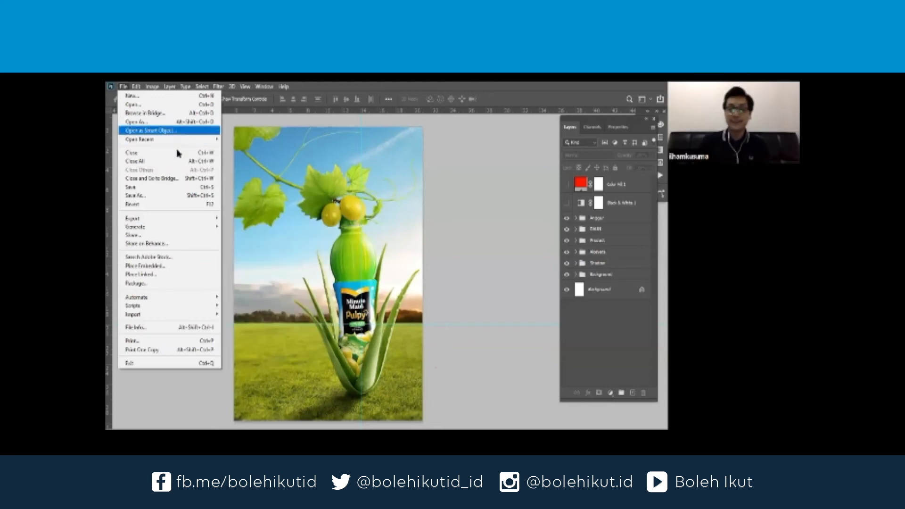
{"action": "left_click", "coordinate": [195, 196]}
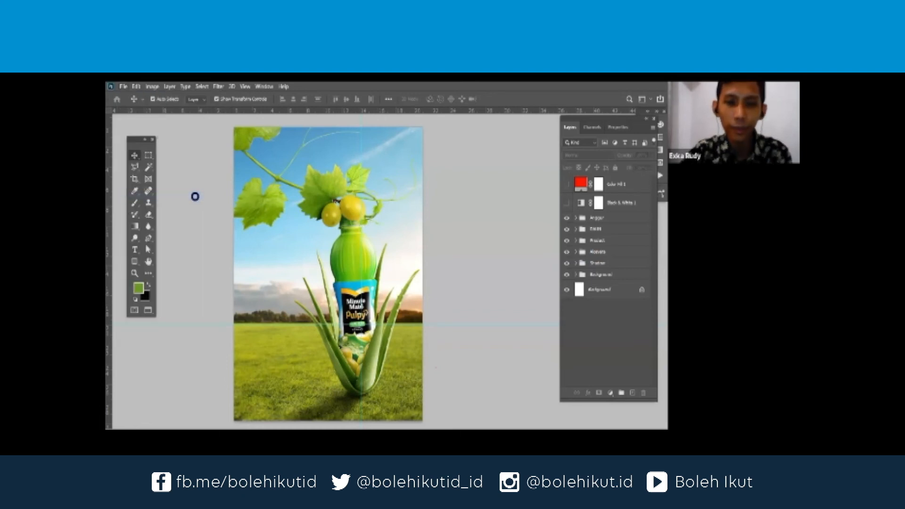